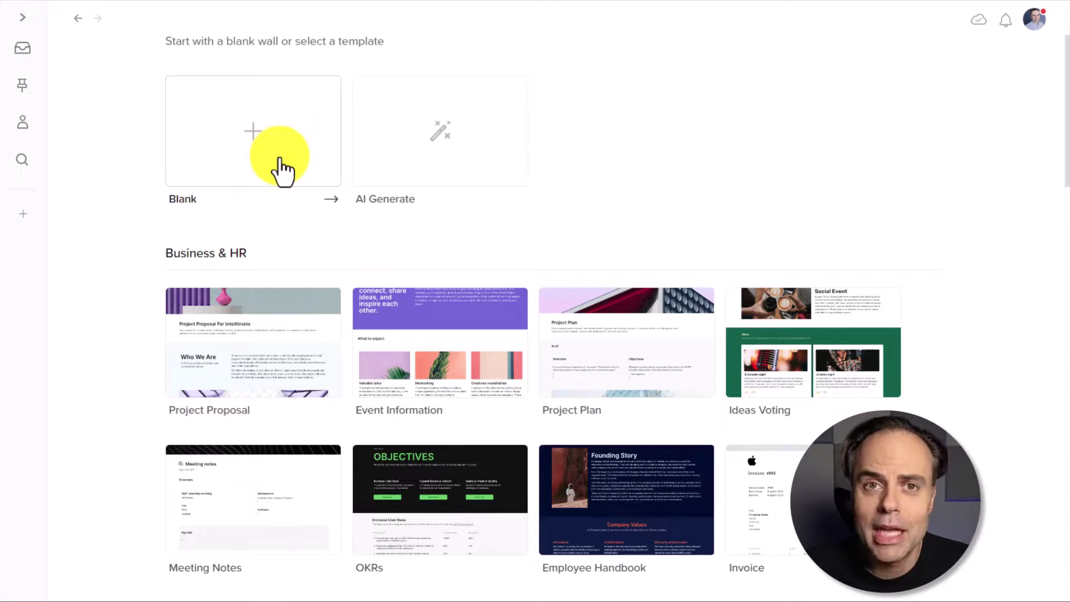
pyautogui.scroll(-8, 287, 245)
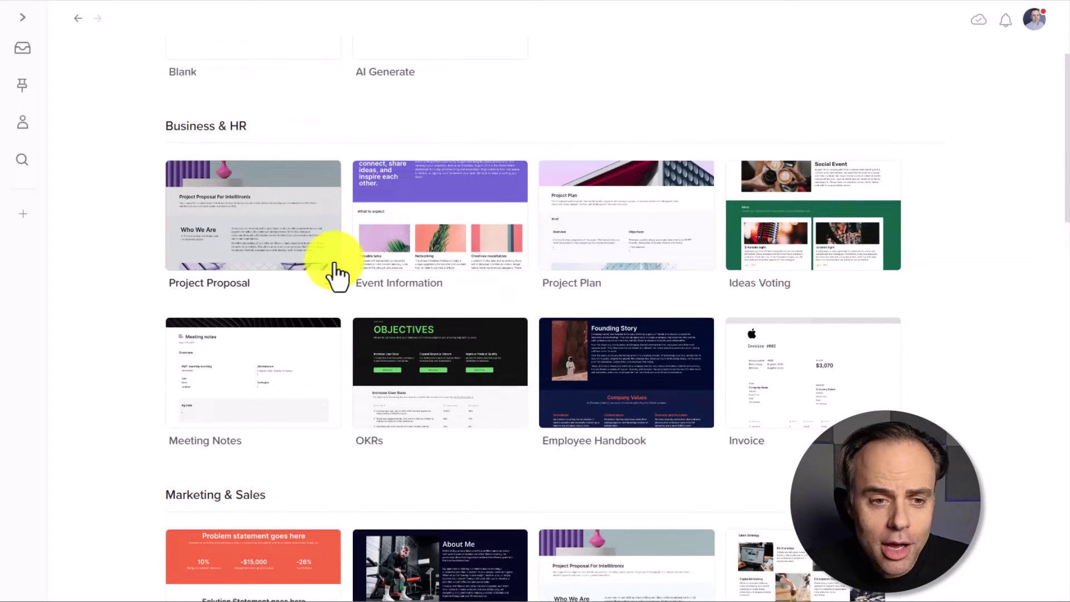
pyautogui.scroll(-8, 335, 273)
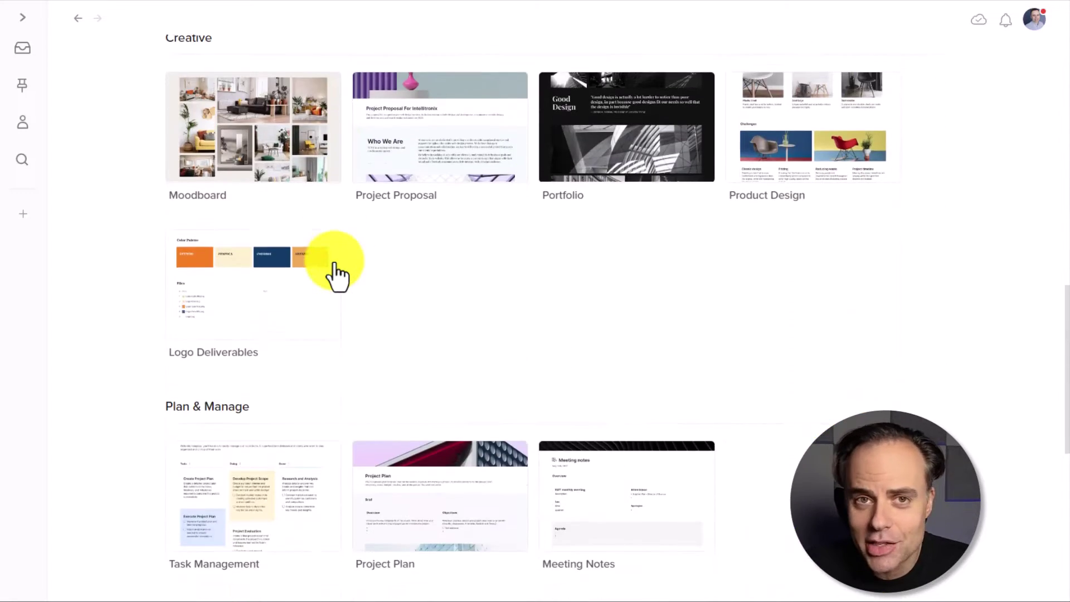
pyautogui.scroll(16, 334, 273)
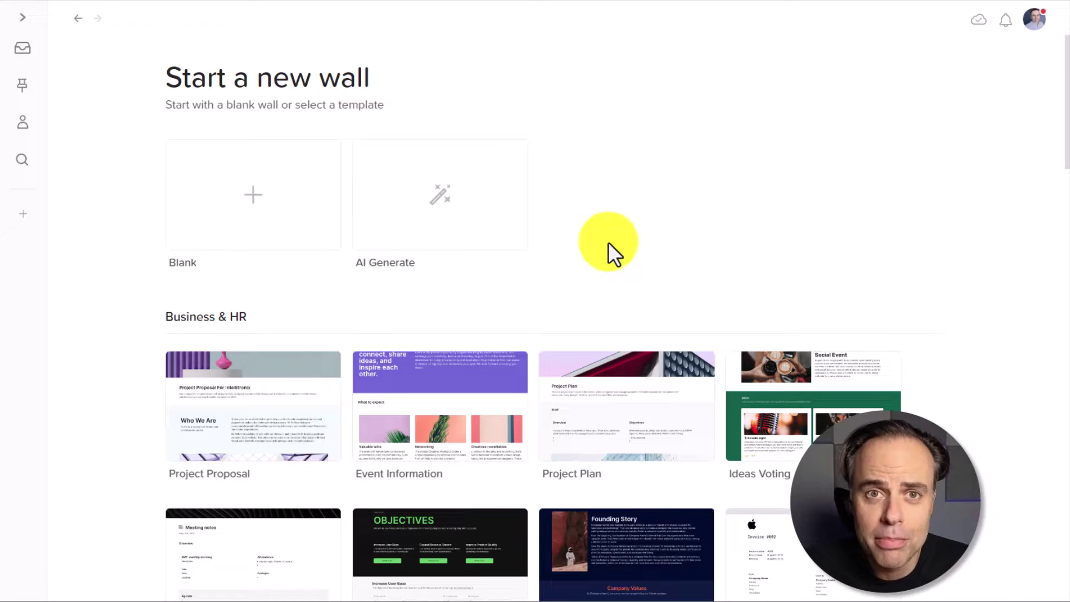
# Have AI generate a wall from the prompt 'Marketing plan for a real estate business in Seattle'
pyautogui.click(440, 196)
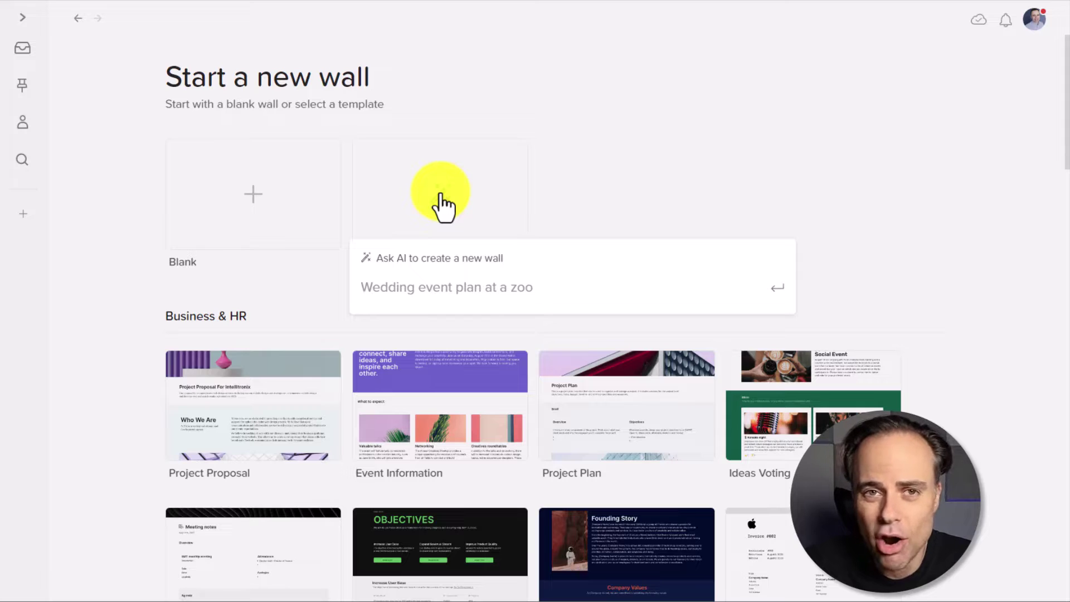
pyautogui.write('Marketing plan for a real estate business in Seattle')
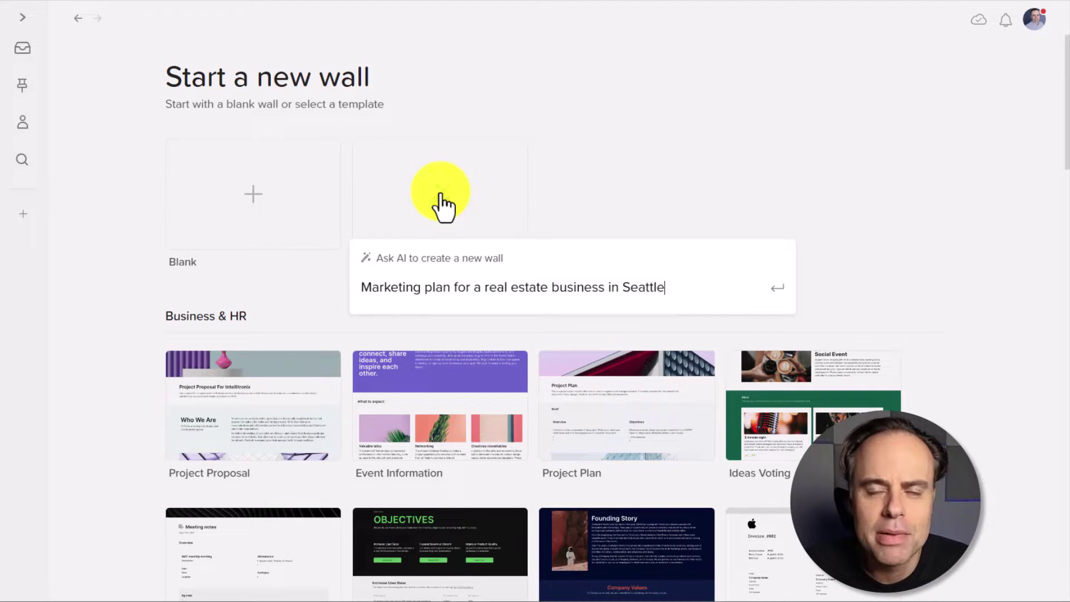
pyautogui.press('Return')
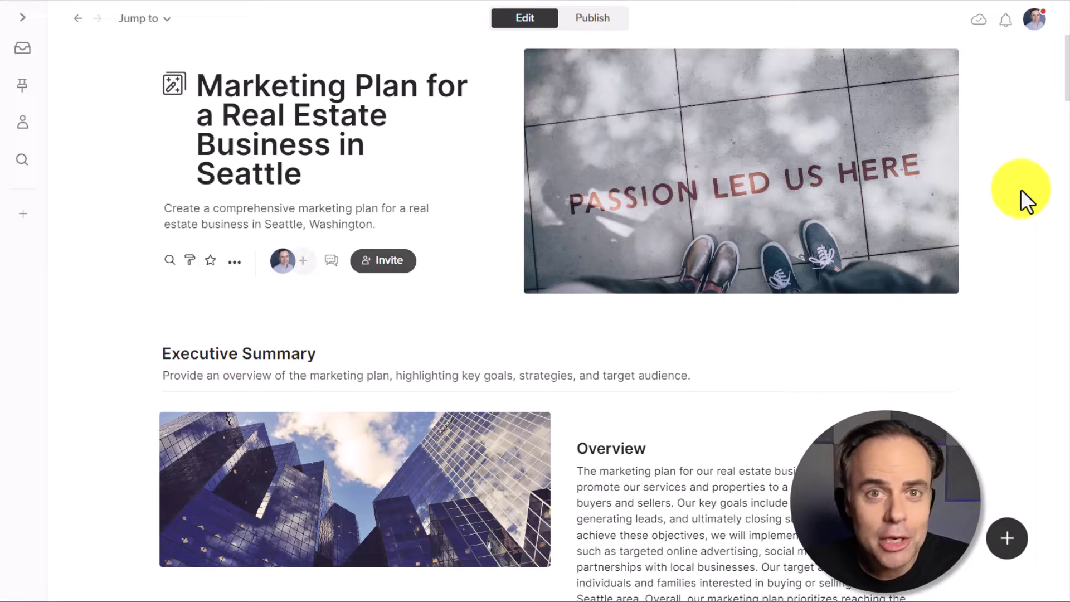
pyautogui.scroll(-7, 1021, 189)
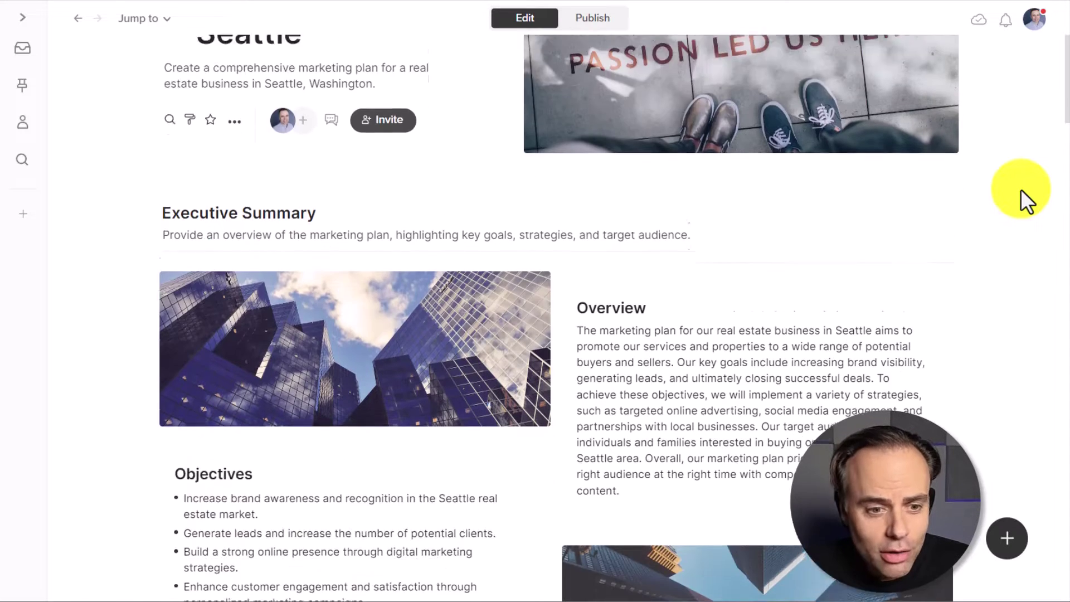
pyautogui.scroll(-10, 1021, 189)
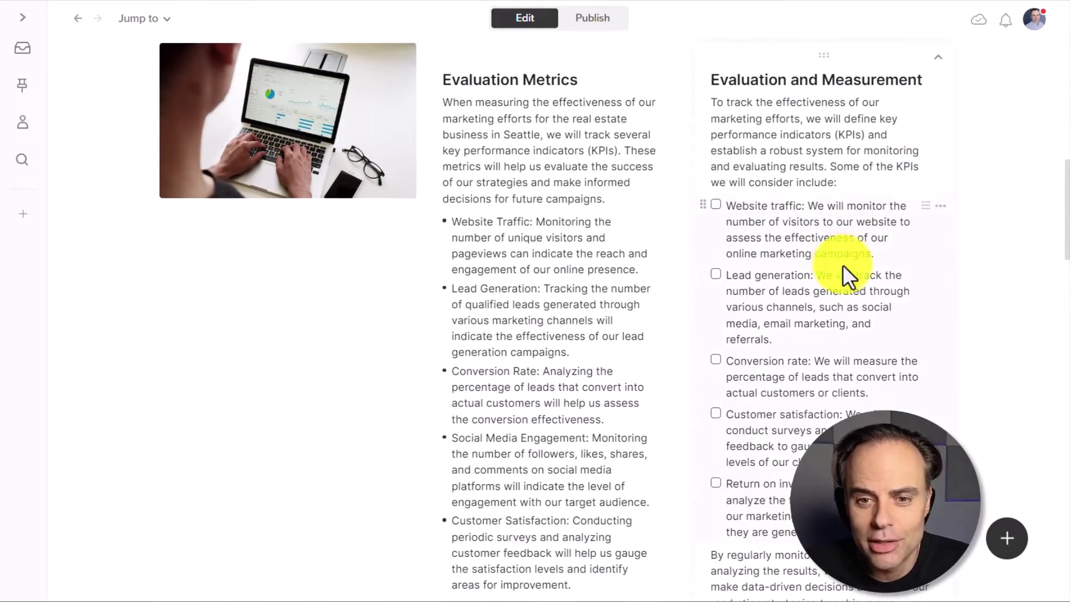
pyautogui.scroll(-9, 1001, 269)
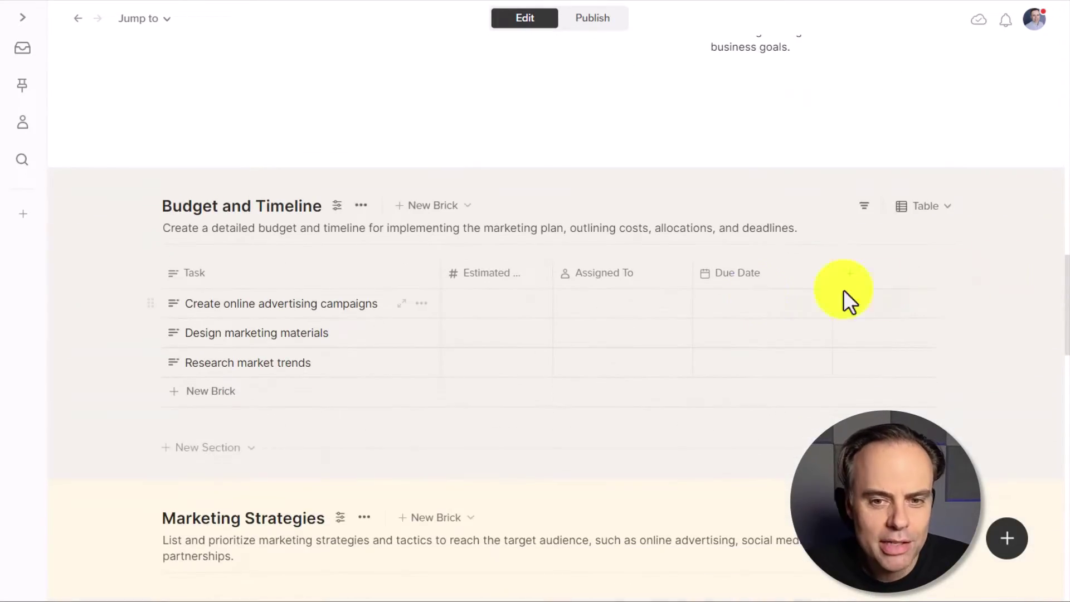
pyautogui.scroll(-10, 1035, 302)
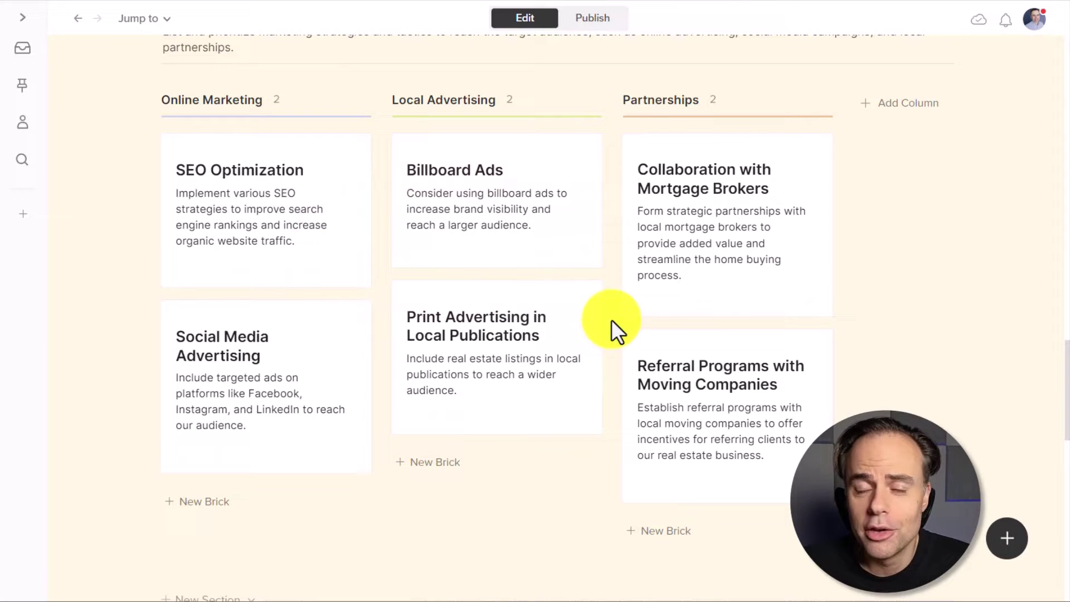
pyautogui.scroll(-6, 961, 303)
pyautogui.scroll(-3, 962, 303)
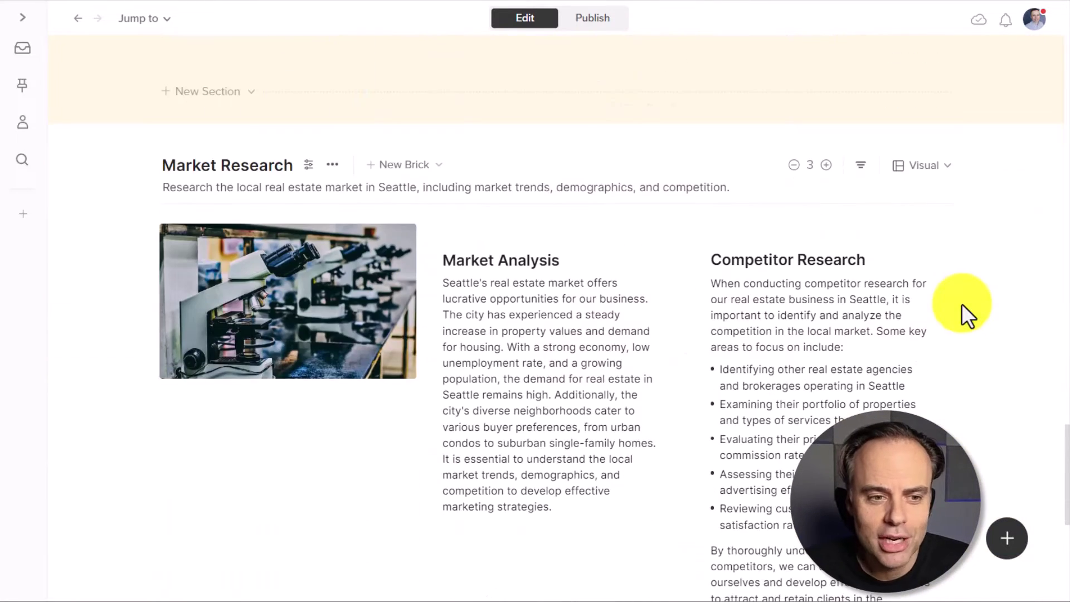
pyautogui.scroll(1, 942, 301)
pyautogui.scroll(20, 948, 299)
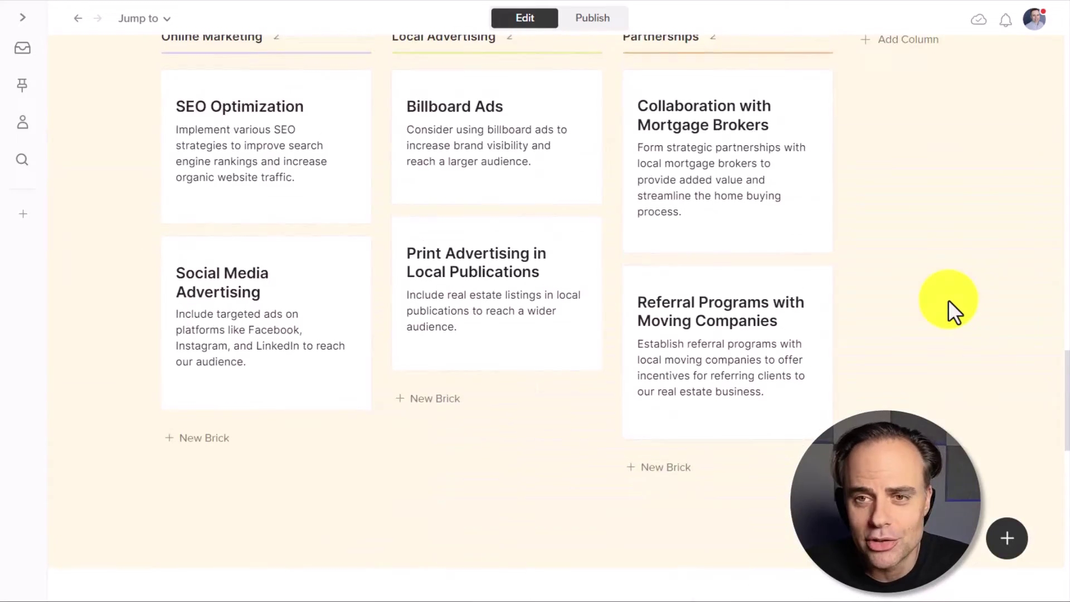
pyautogui.scroll(15, 948, 299)
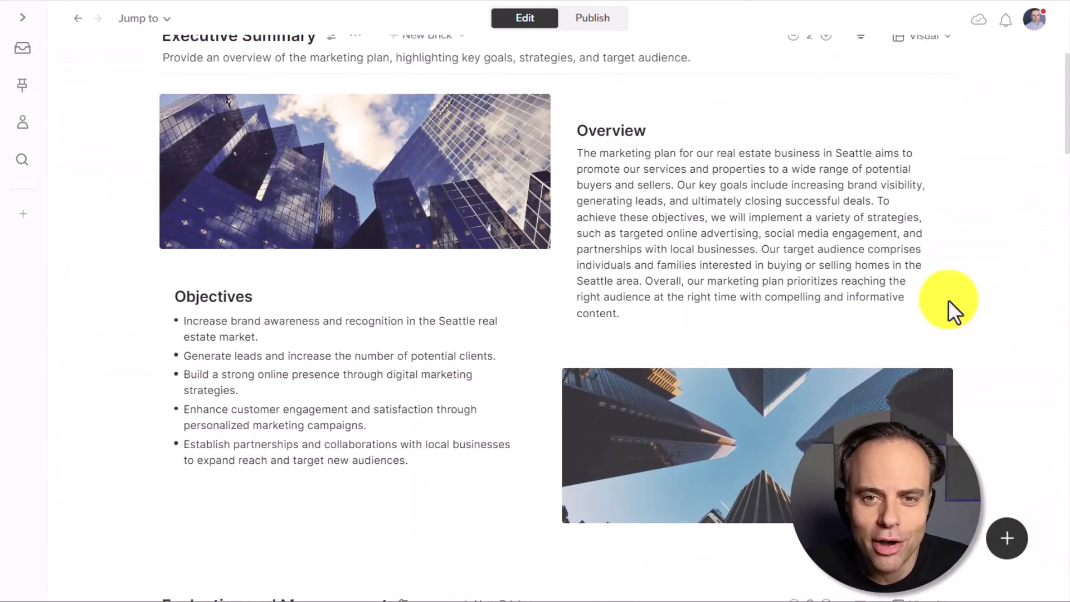
pyautogui.scroll(5, 1012, 297)
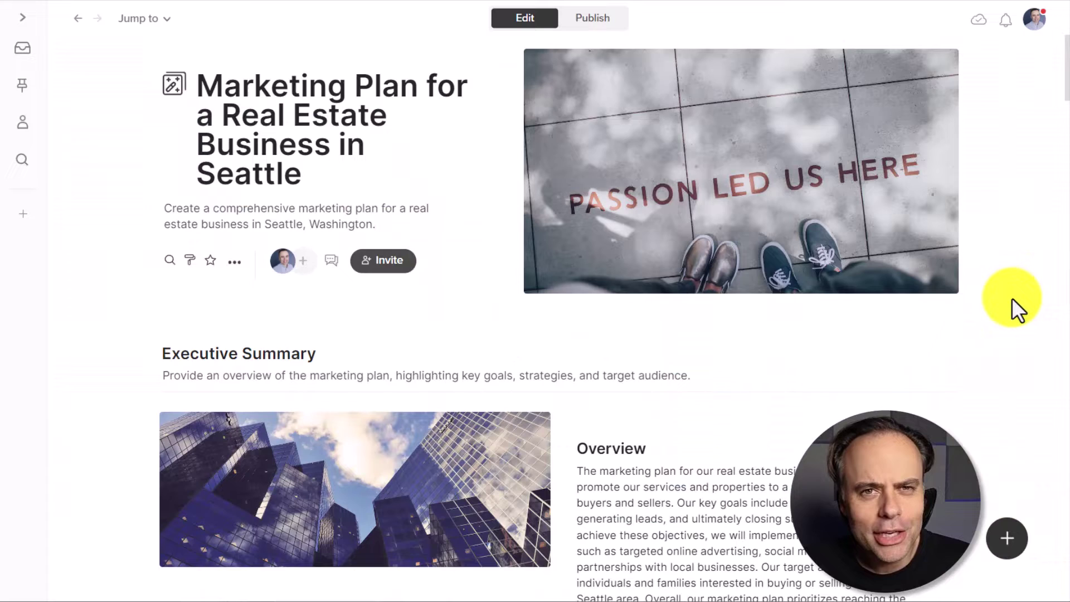
pyautogui.scroll(-2, 1011, 297)
pyautogui.scroll(2, 1012, 298)
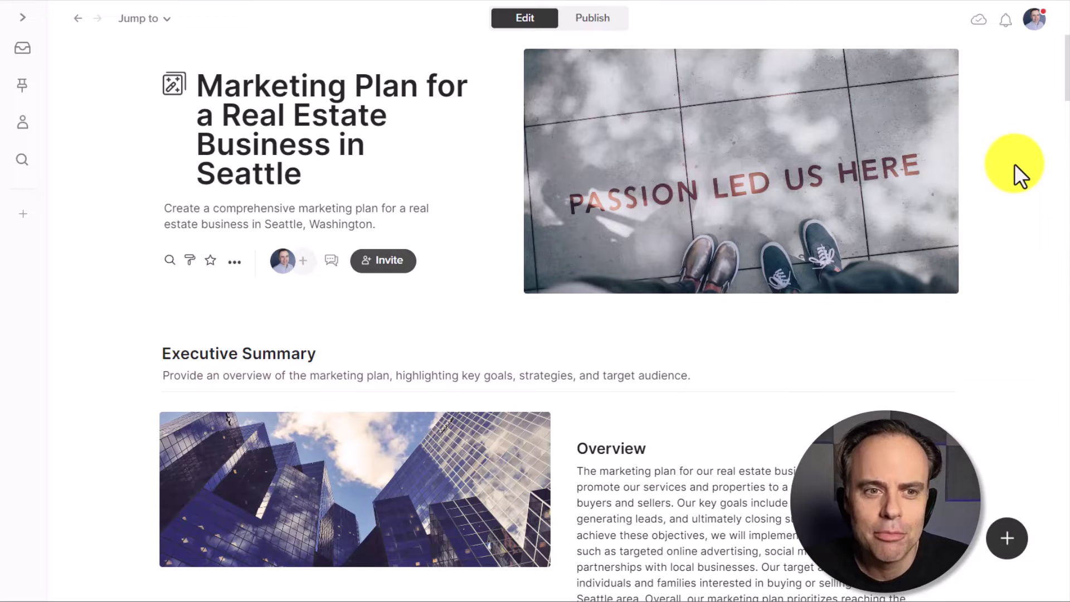
pyautogui.scroll(-5, 1014, 163)
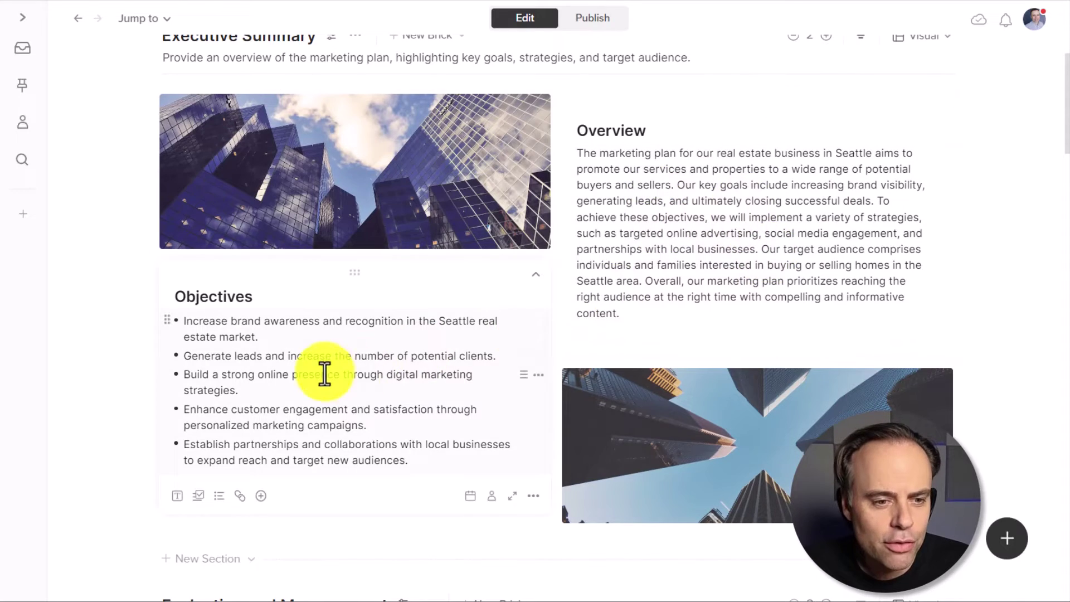
pyautogui.scroll(-8, 974, 319)
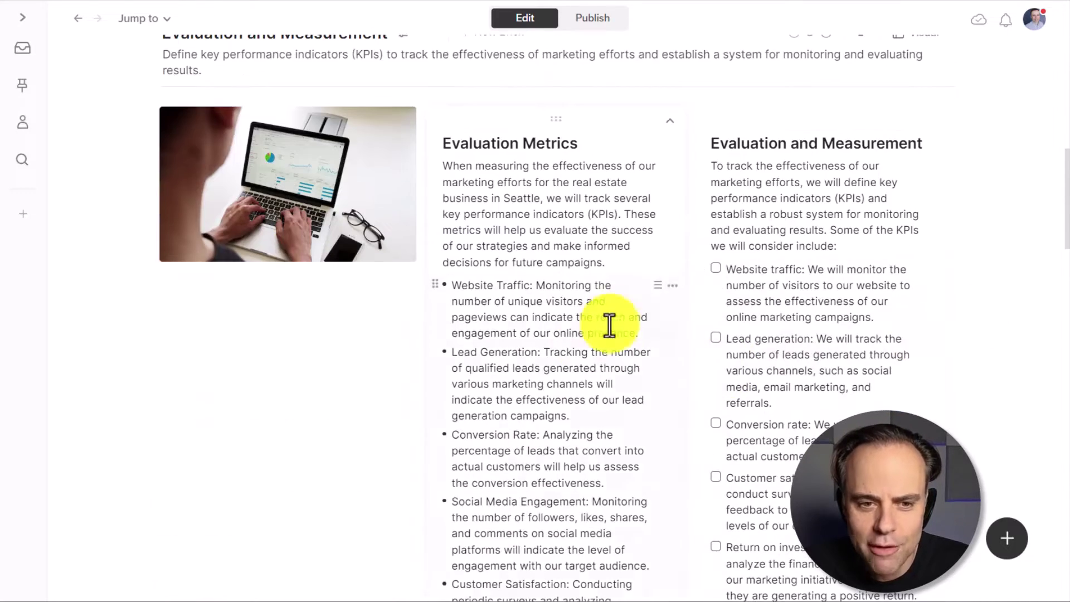
pyautogui.scroll(-2, 568, 344)
pyautogui.scroll(1, 568, 344)
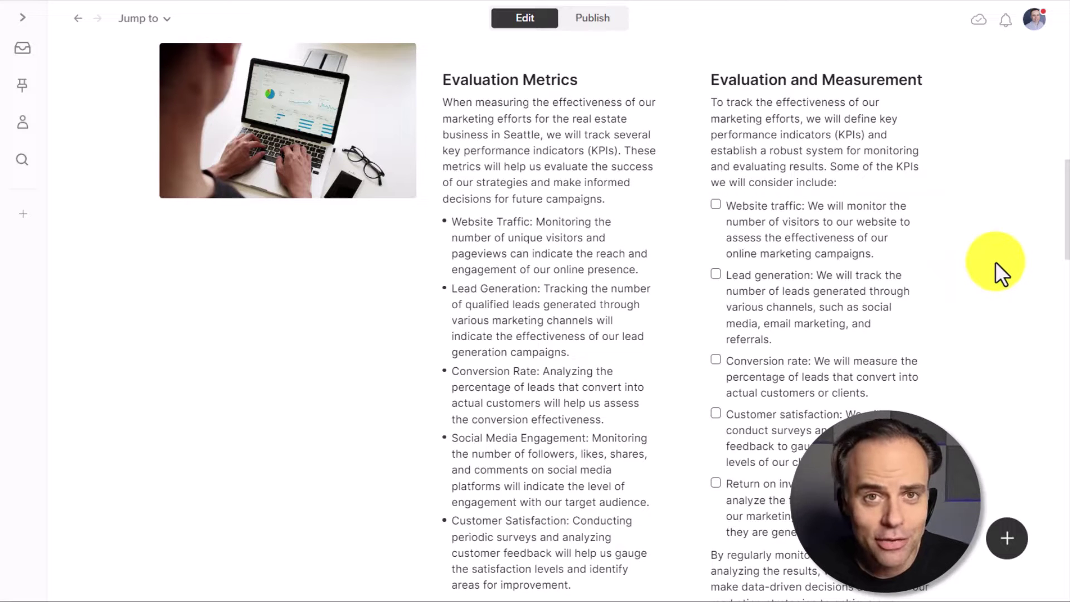
pyautogui.scroll(-10, 996, 262)
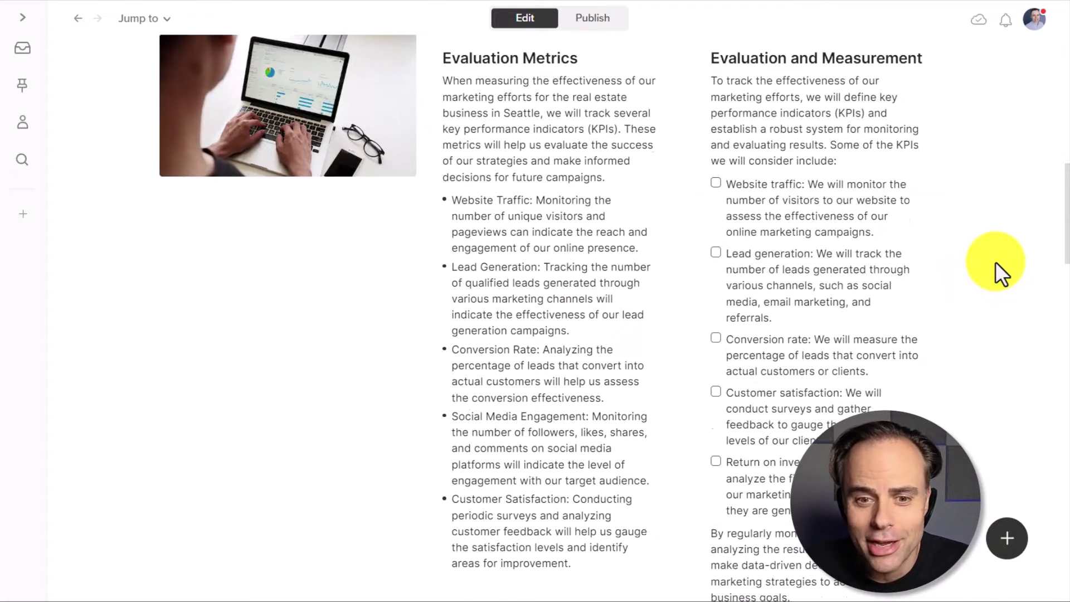
pyautogui.scroll(-18, 995, 262)
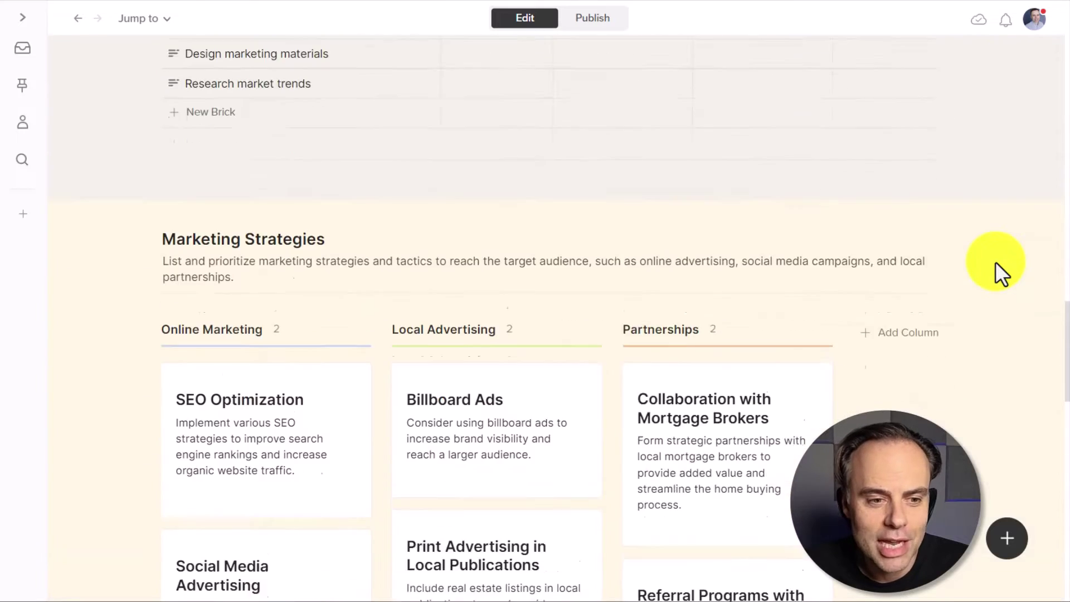
pyautogui.scroll(-6, 995, 262)
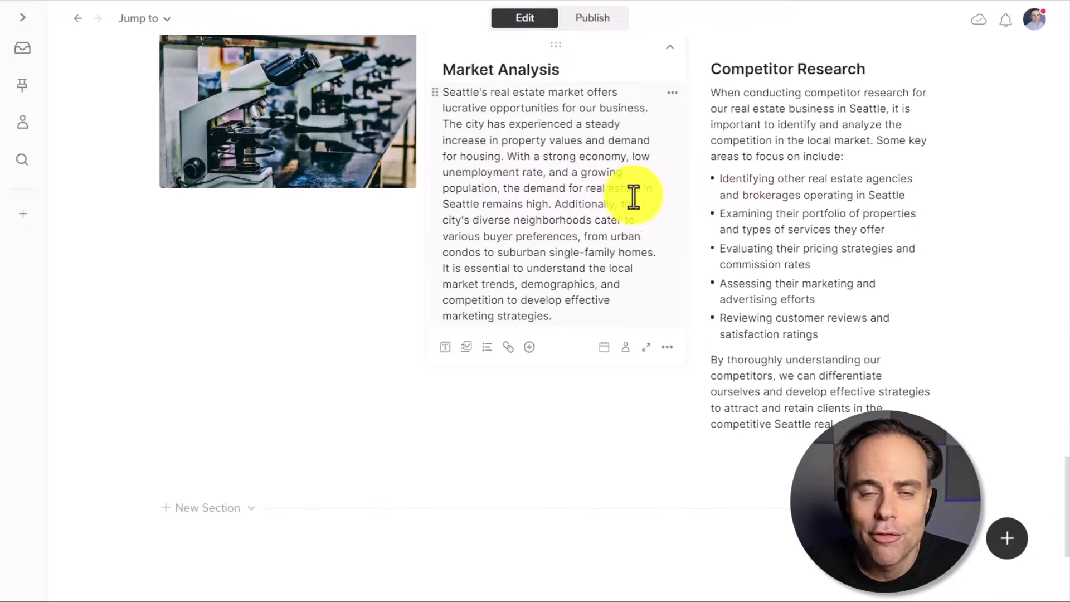
pyautogui.scroll(10, 991, 254)
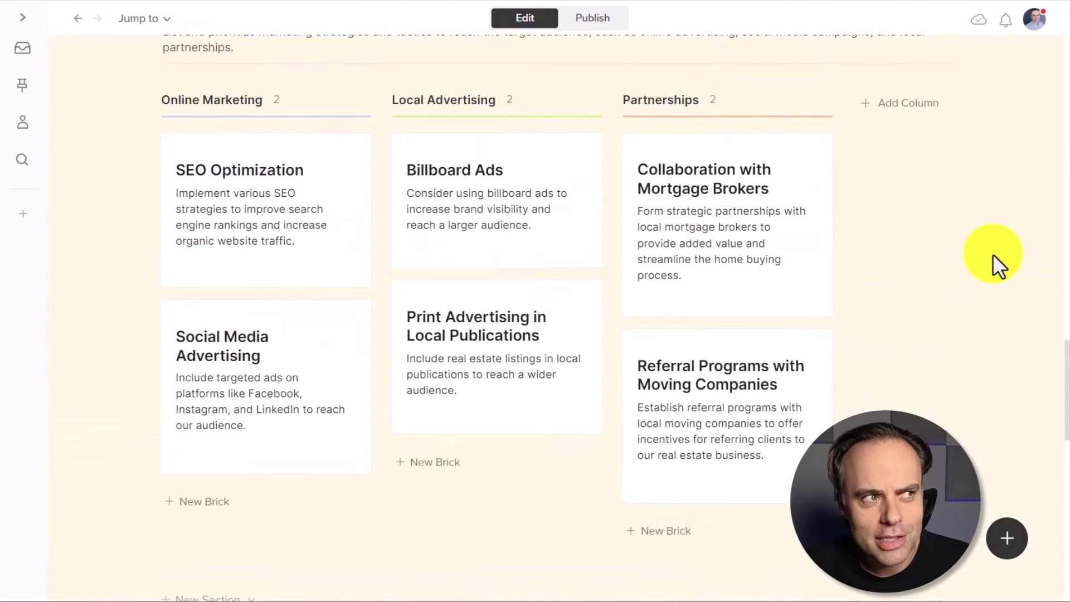
pyautogui.scroll(5, 993, 255)
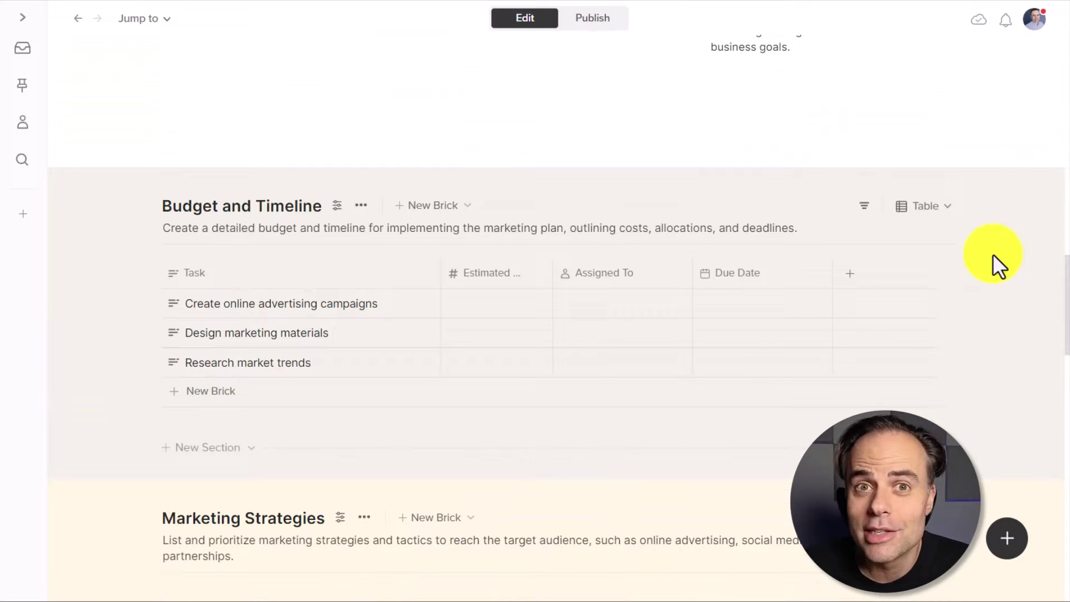
pyautogui.scroll(15, 992, 253)
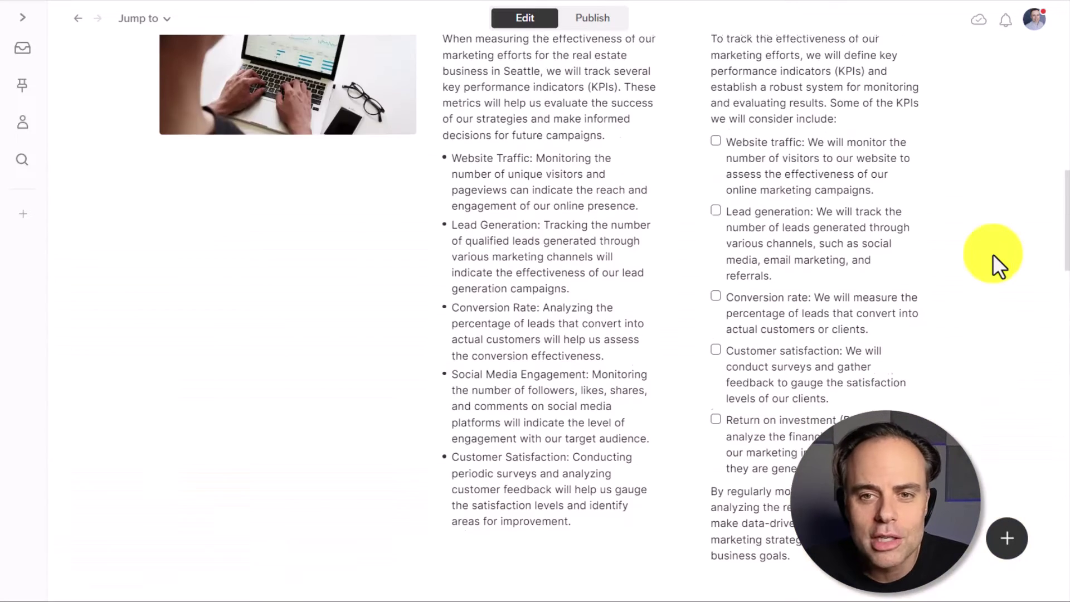
pyautogui.scroll(10, 992, 253)
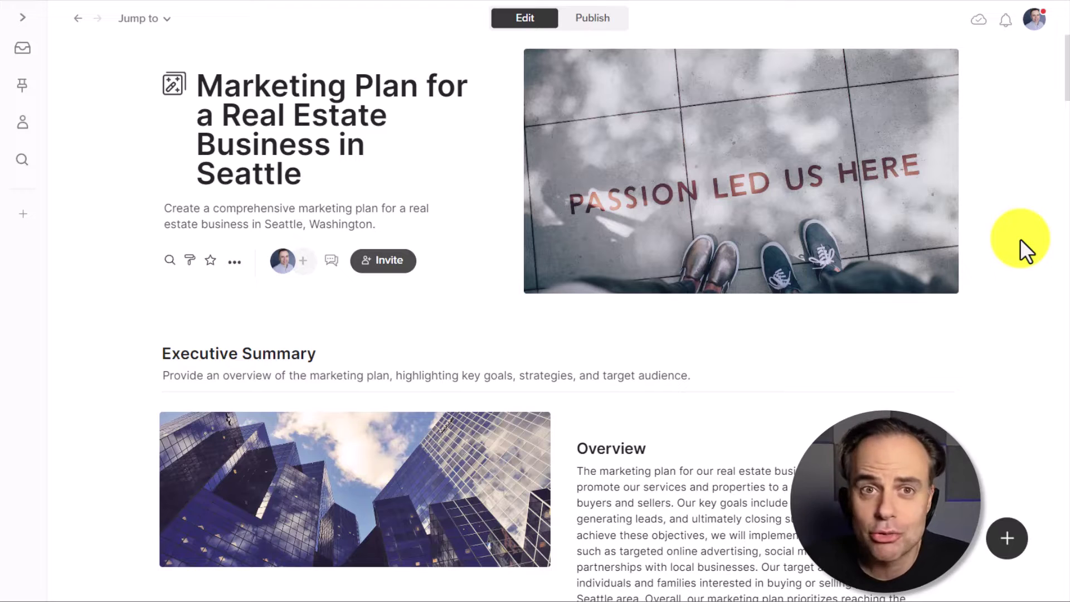
pyautogui.scroll(-2, 1021, 241)
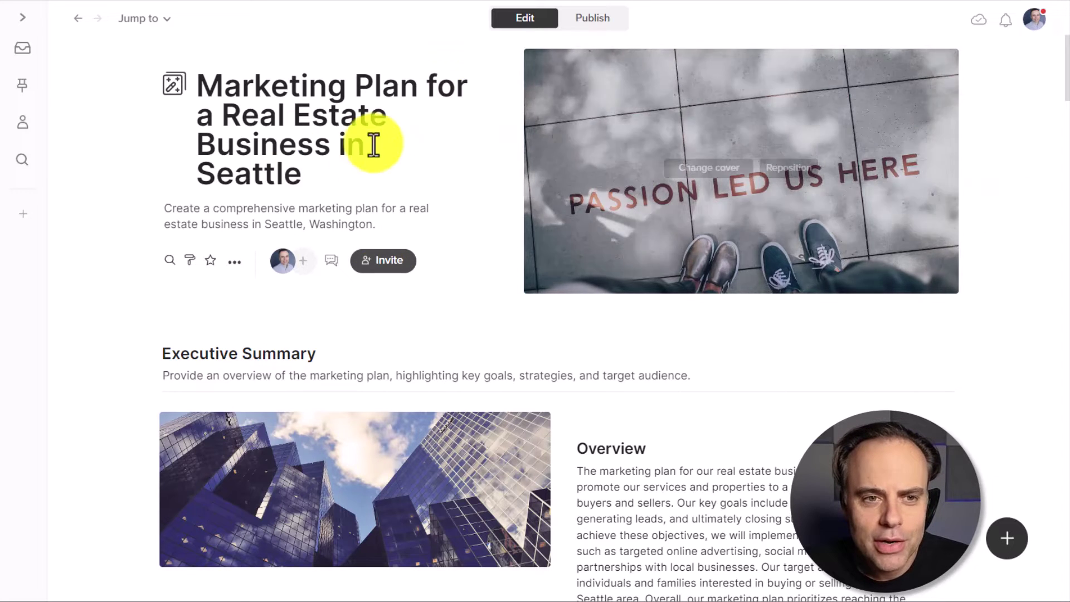
# Replace the cover with the first Unsplash 'seattle' skyline photo showing the Space Needle
pyautogui.moveTo(515, 131)
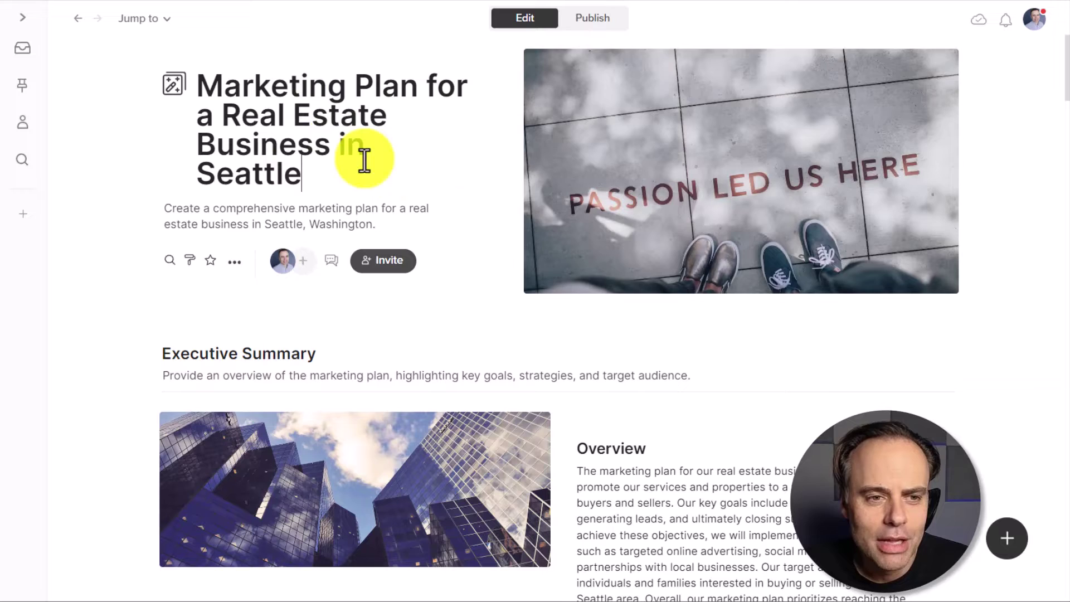
pyautogui.click(708, 168)
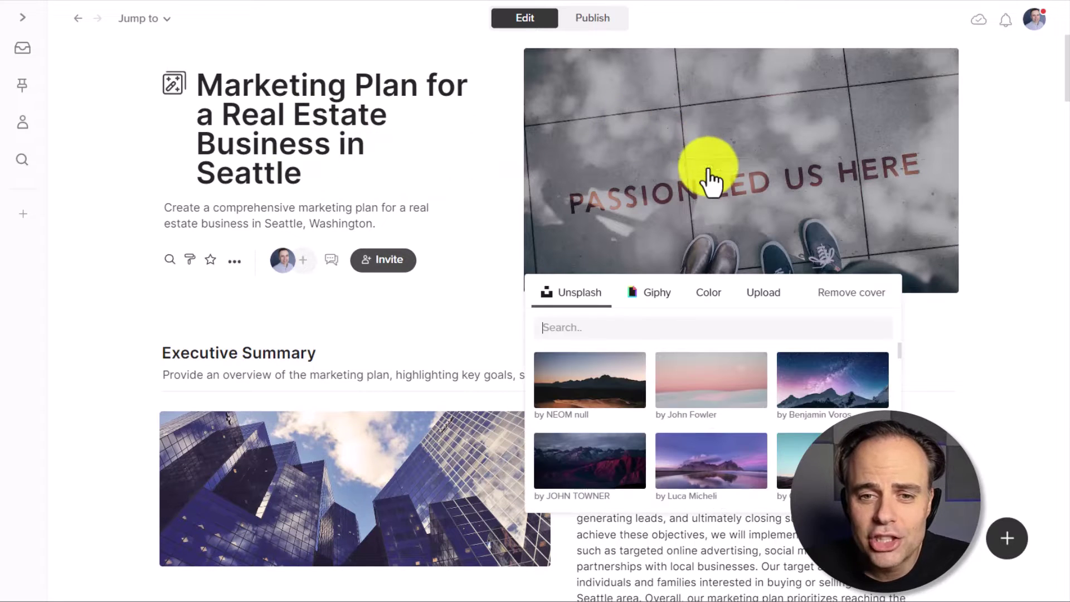
pyautogui.click(602, 325)
pyautogui.write('seattle')
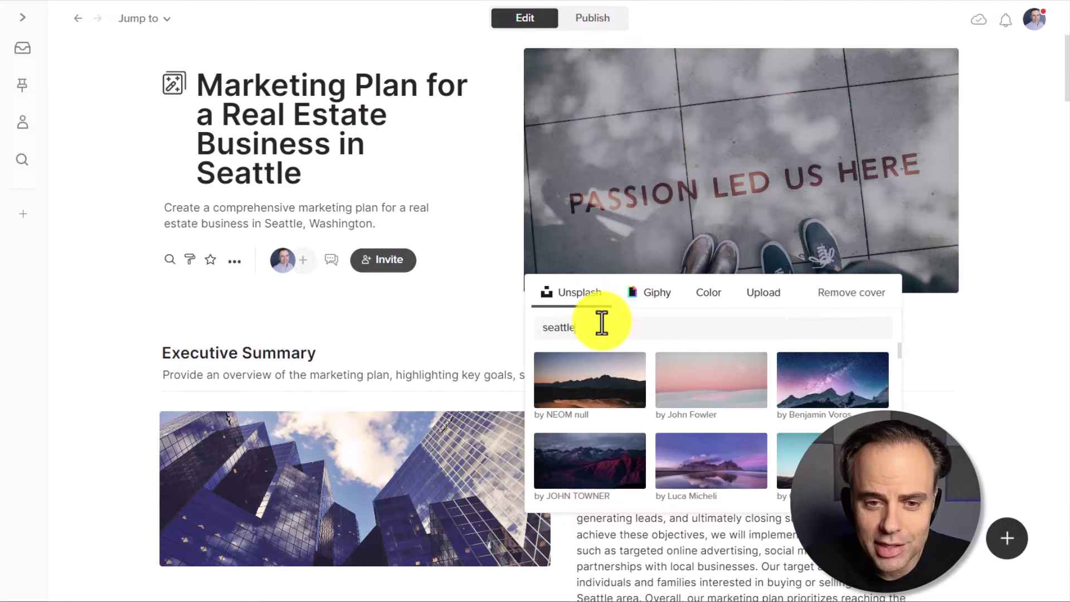
pyautogui.click(569, 402)
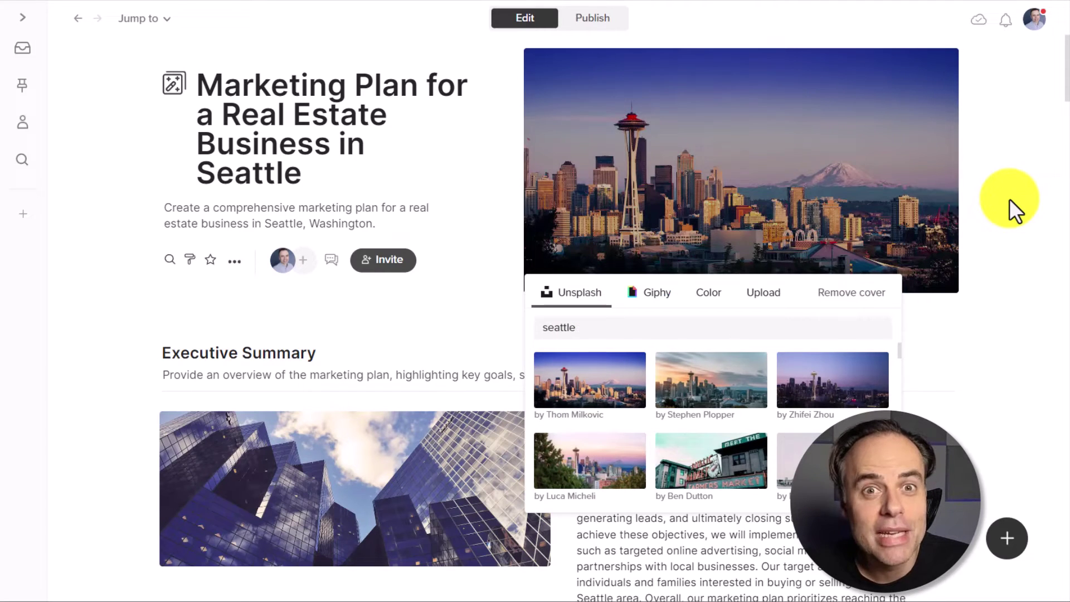
pyautogui.click(354, 162)
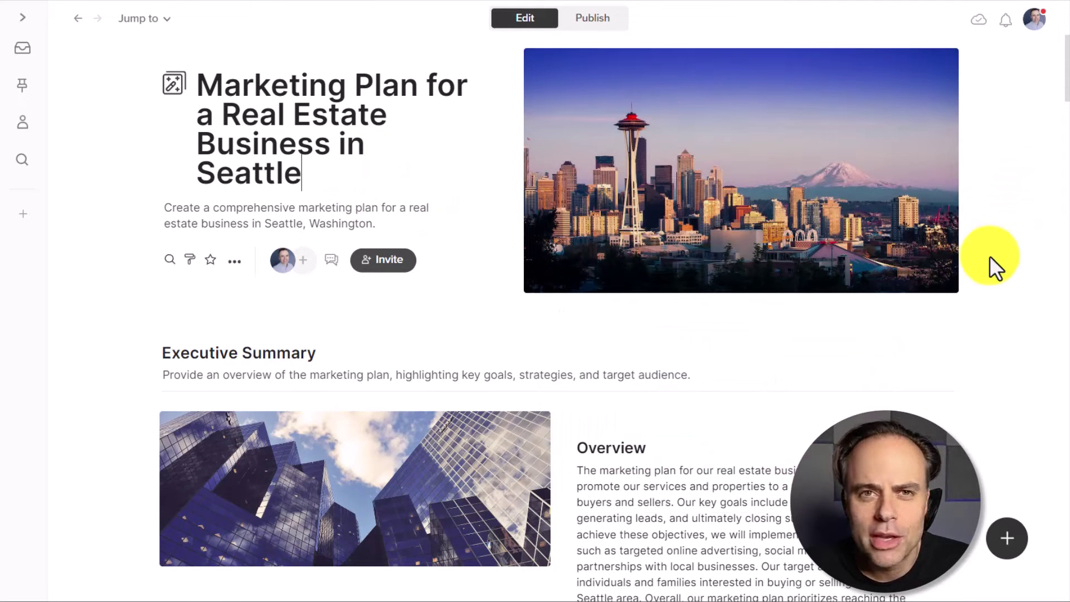
pyautogui.scroll(-5, 1002, 258)
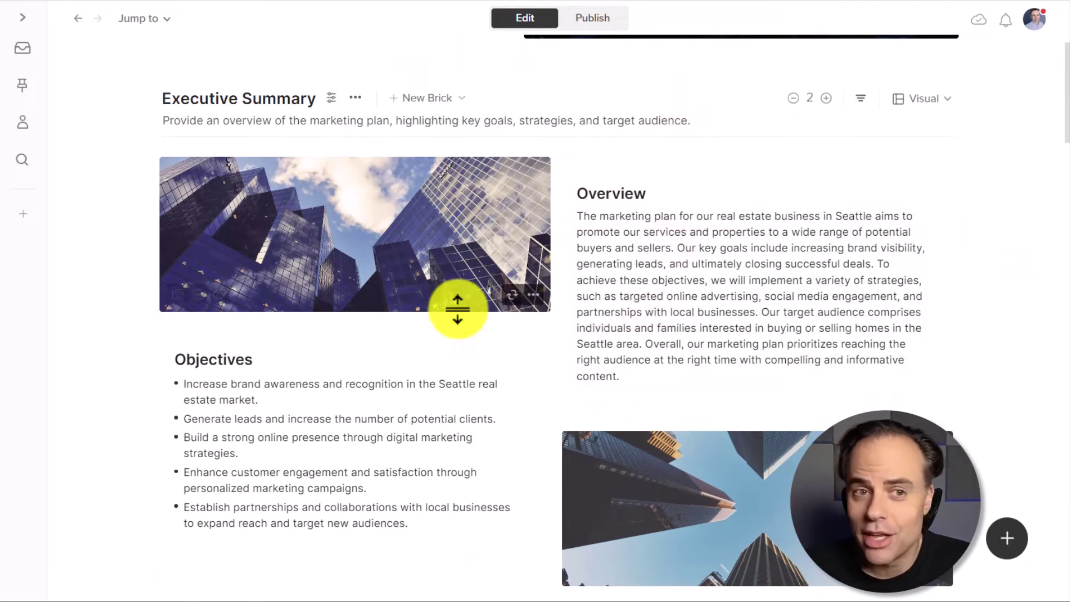
pyautogui.scroll(-1, 689, 256)
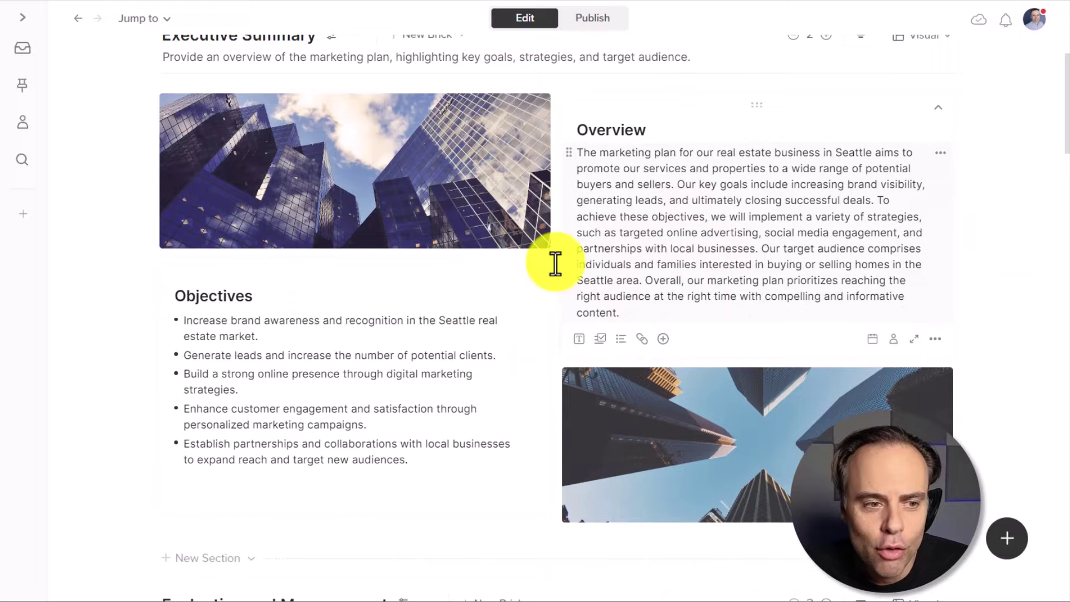
pyautogui.scroll(-7, 982, 346)
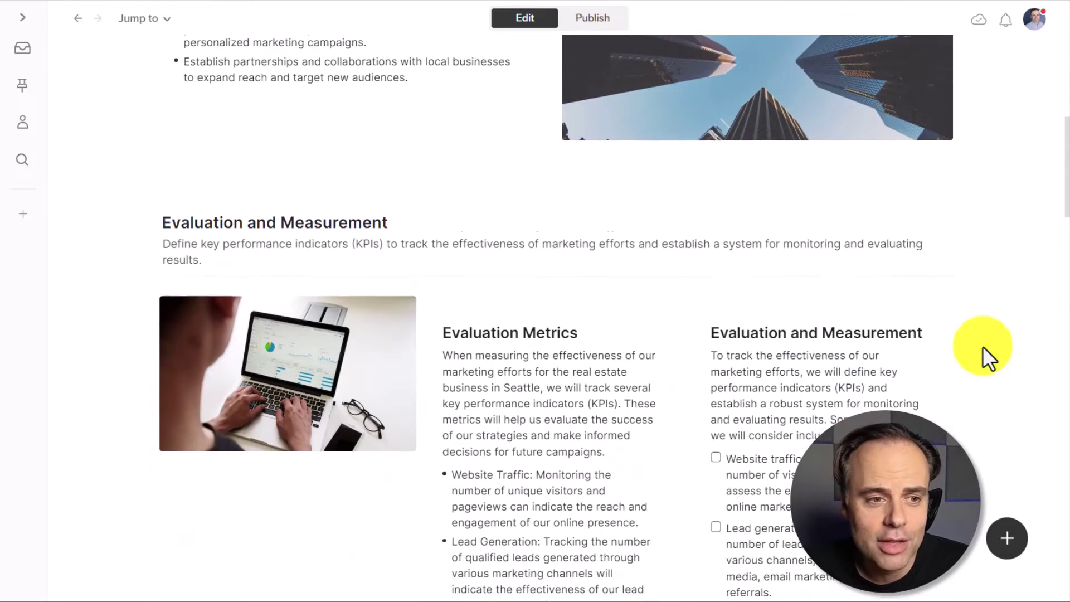
pyautogui.scroll(-1, 982, 346)
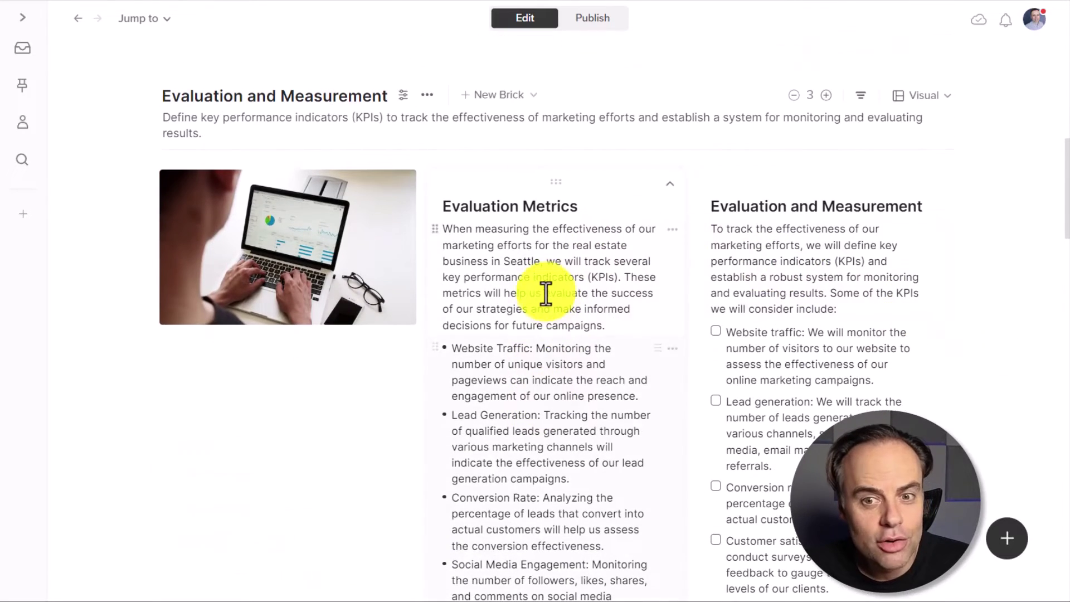
pyautogui.scroll(-2, 529, 278)
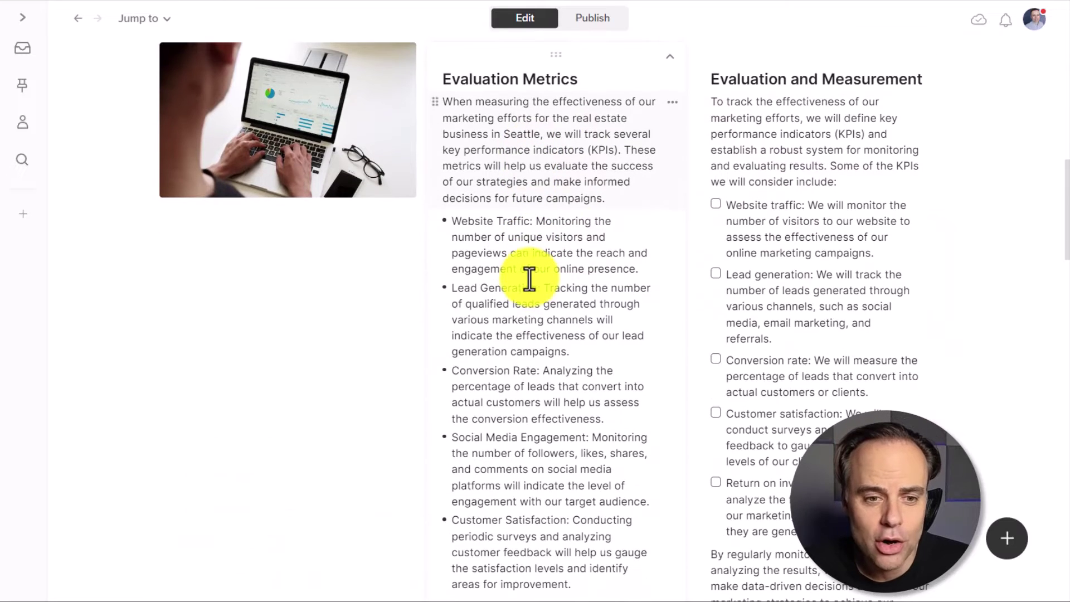
pyautogui.scroll(-1, 528, 295)
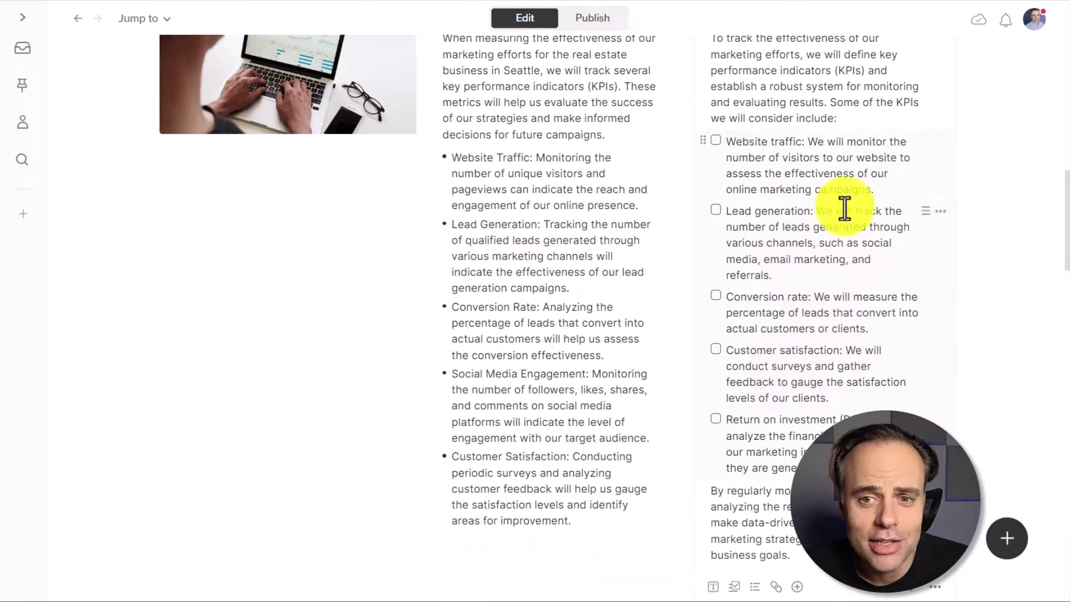
pyautogui.scroll(1, 999, 156)
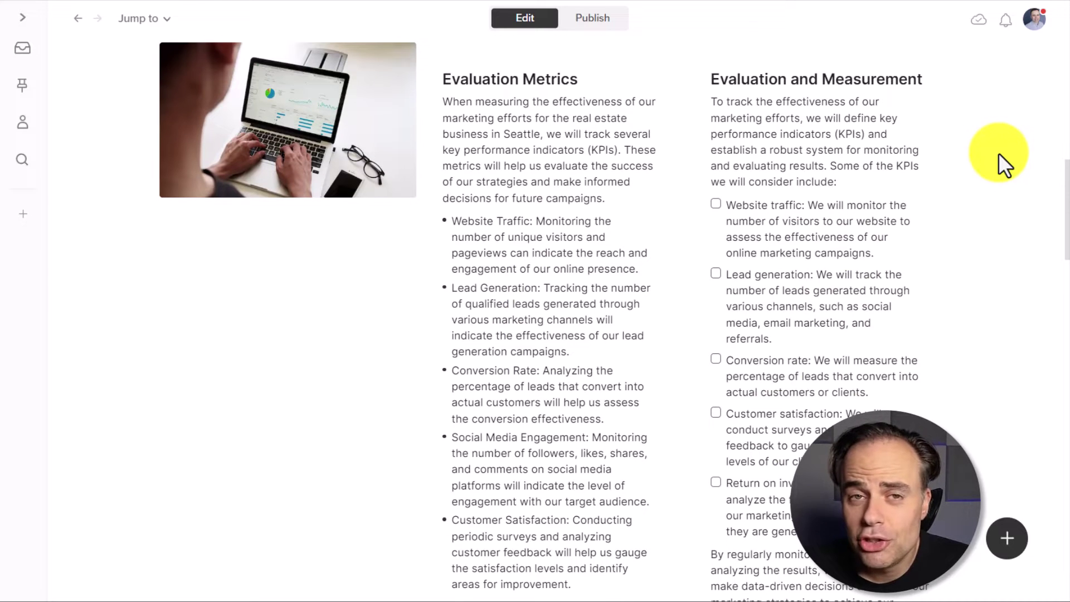
# Convert the Evaluation and Measurement KPI checklist into a bulleted list
pyautogui.click(771, 167)
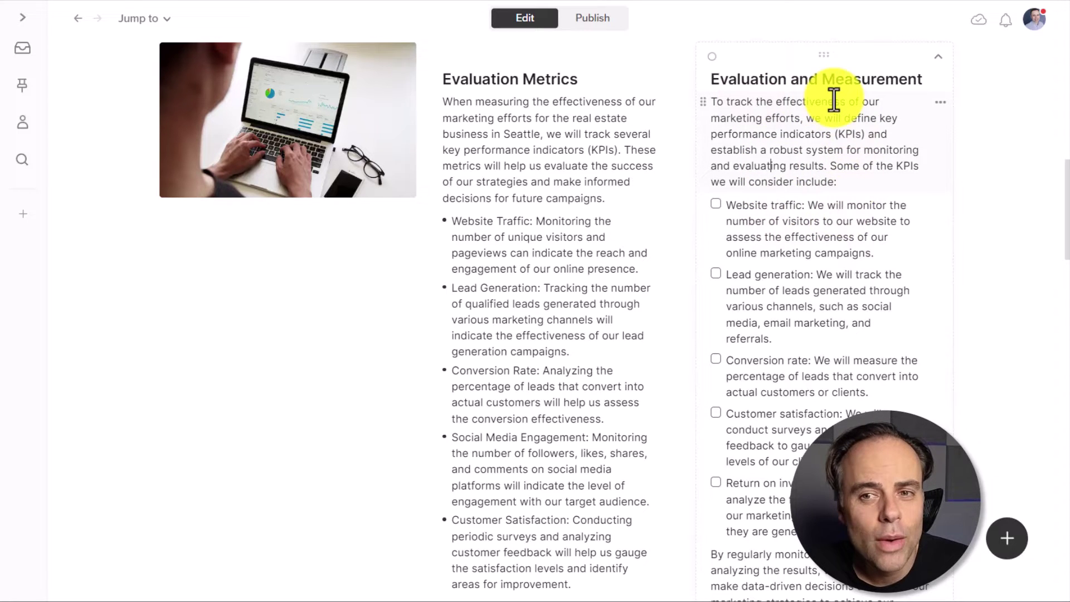
pyautogui.scroll(-1, 823, 227)
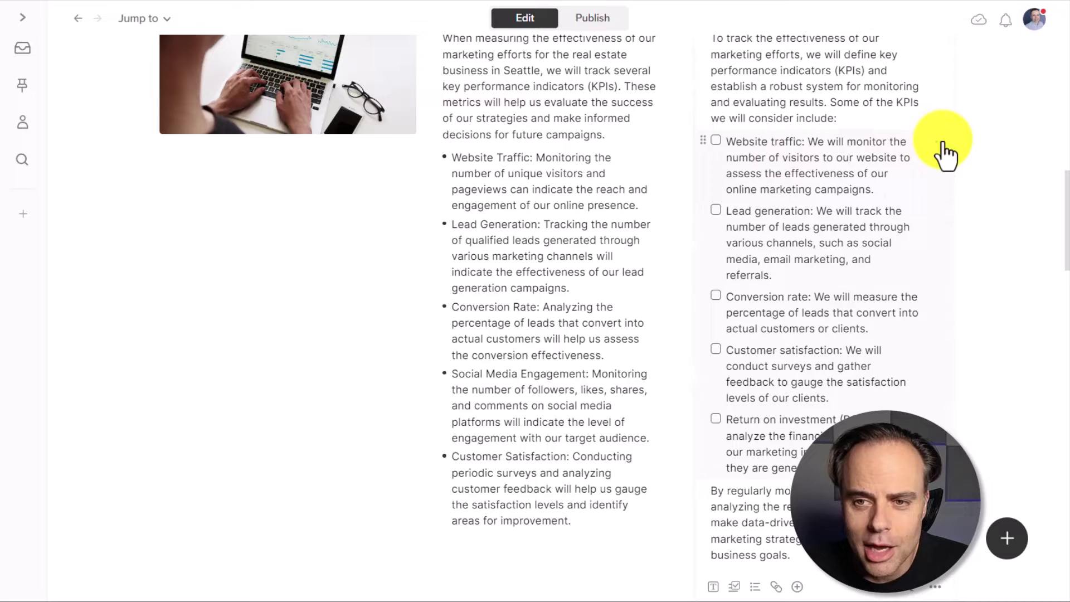
pyautogui.click(942, 142)
pyautogui.moveTo(888, 186)
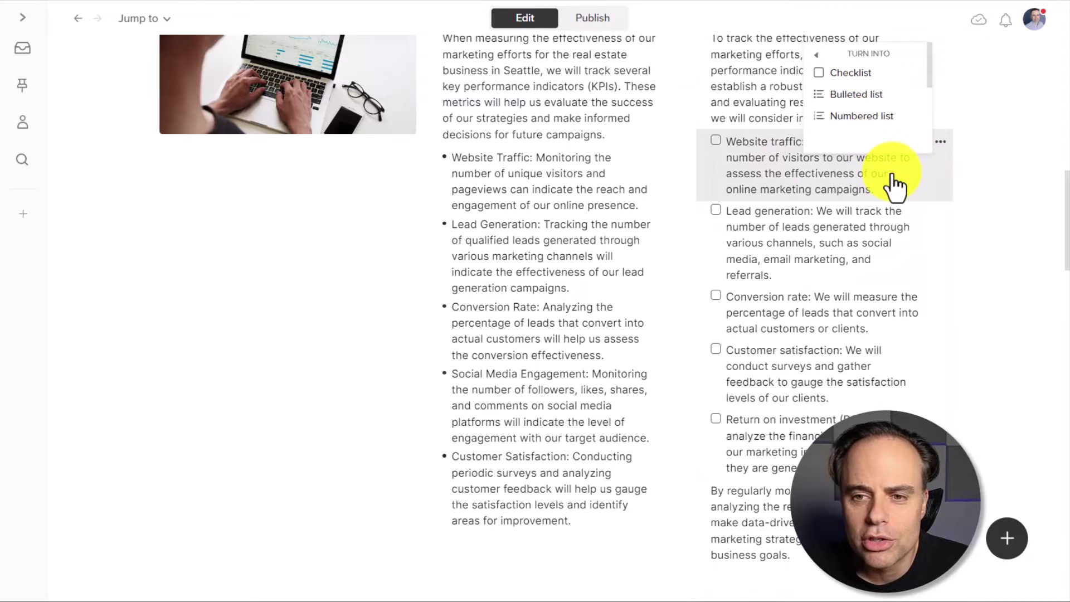
pyautogui.click(868, 93)
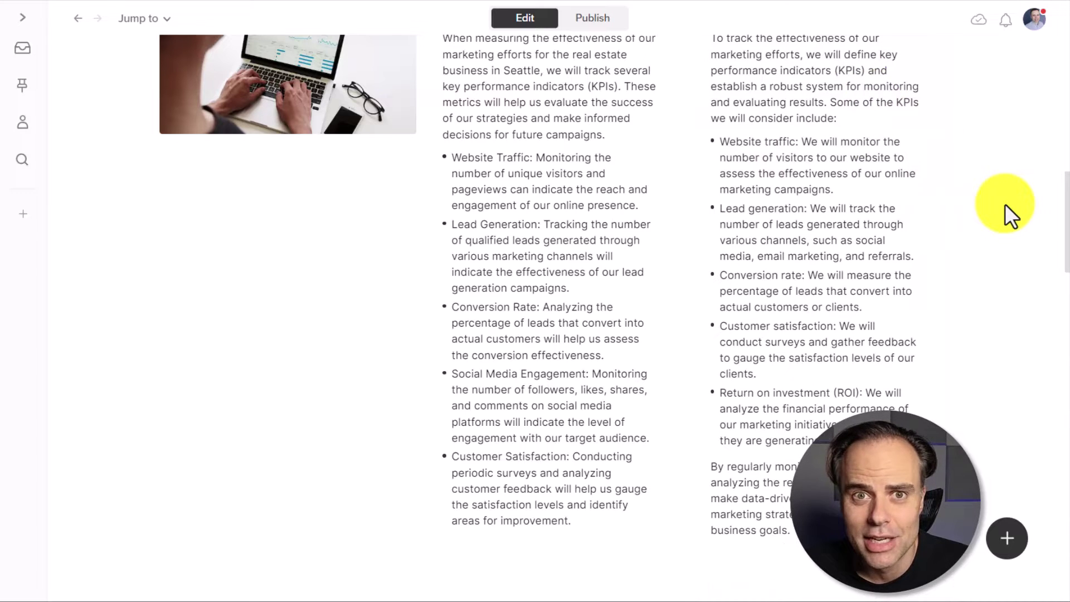
pyautogui.scroll(-7, 1005, 202)
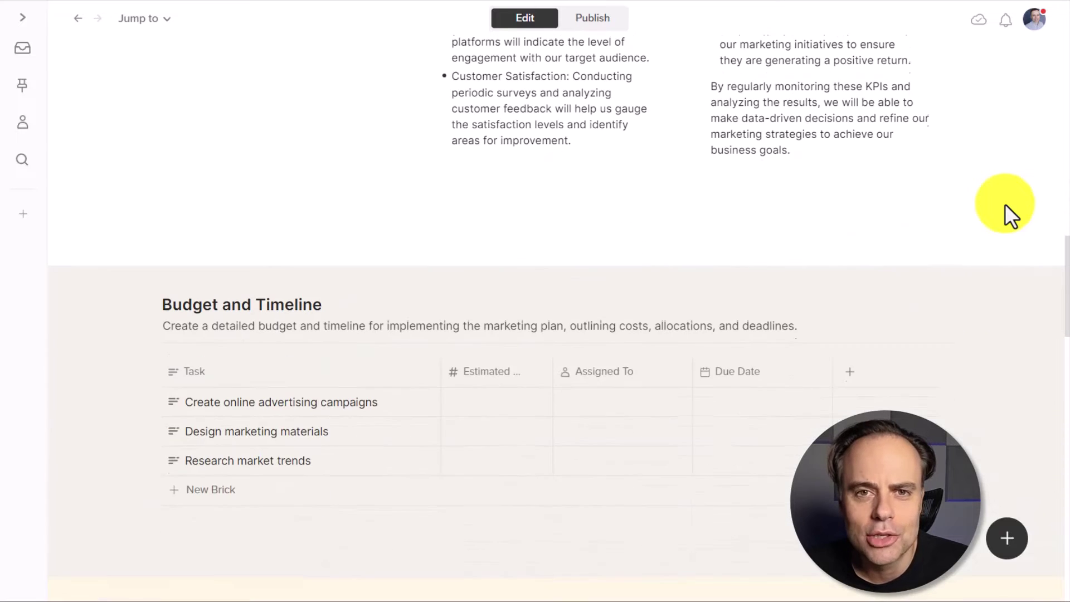
pyautogui.scroll(-2, 1005, 203)
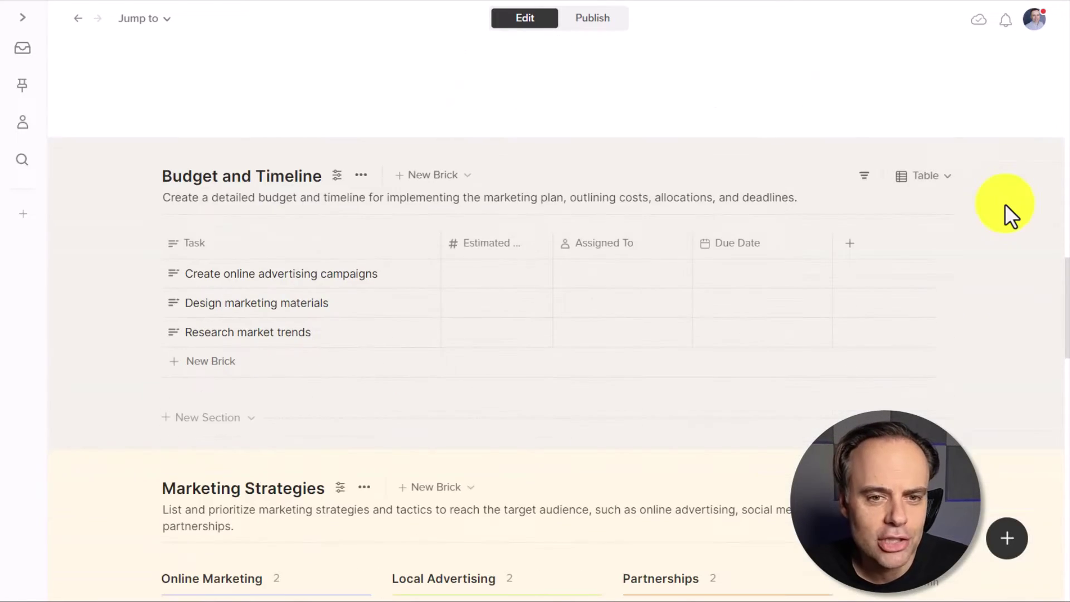
pyautogui.scroll(-1, 1005, 203)
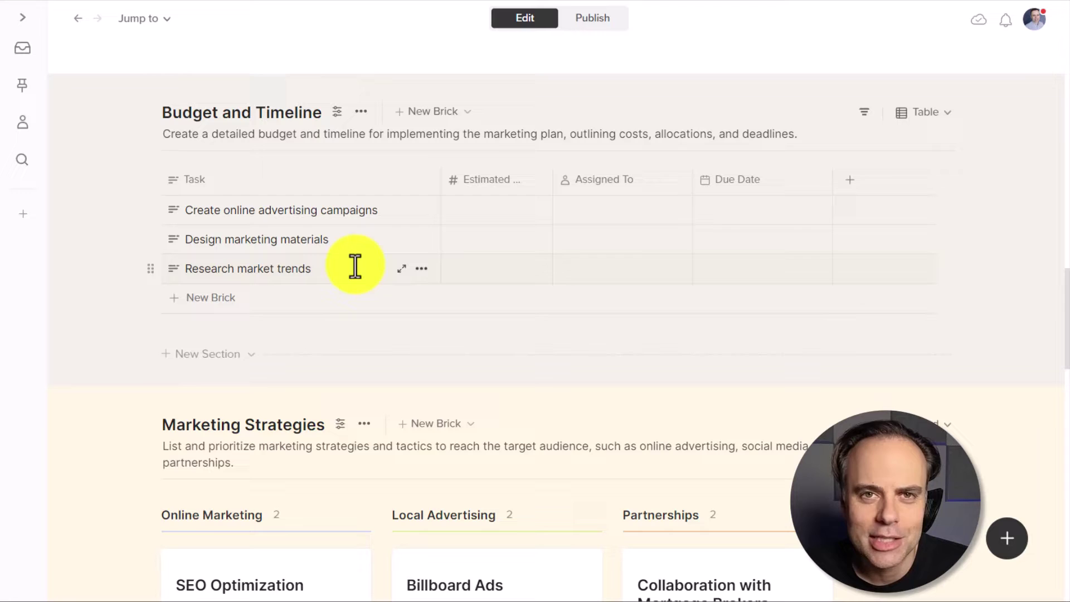
pyautogui.scroll(-6, 355, 266)
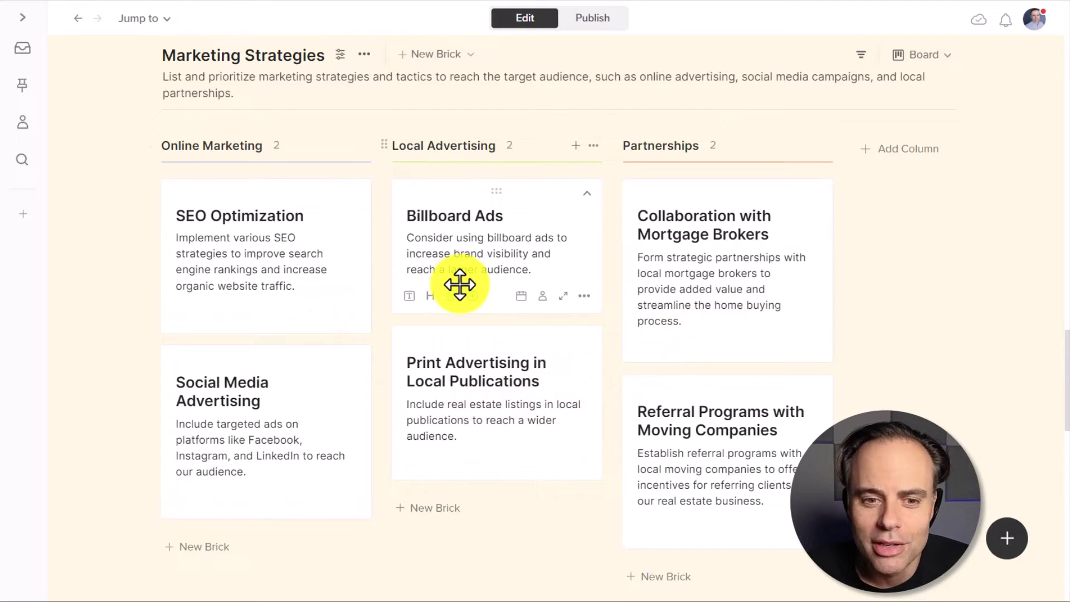
# Swap the Market Research microscope image for an Unsplash 'real estate' living-room photo
pyautogui.scroll(-10, 459, 284)
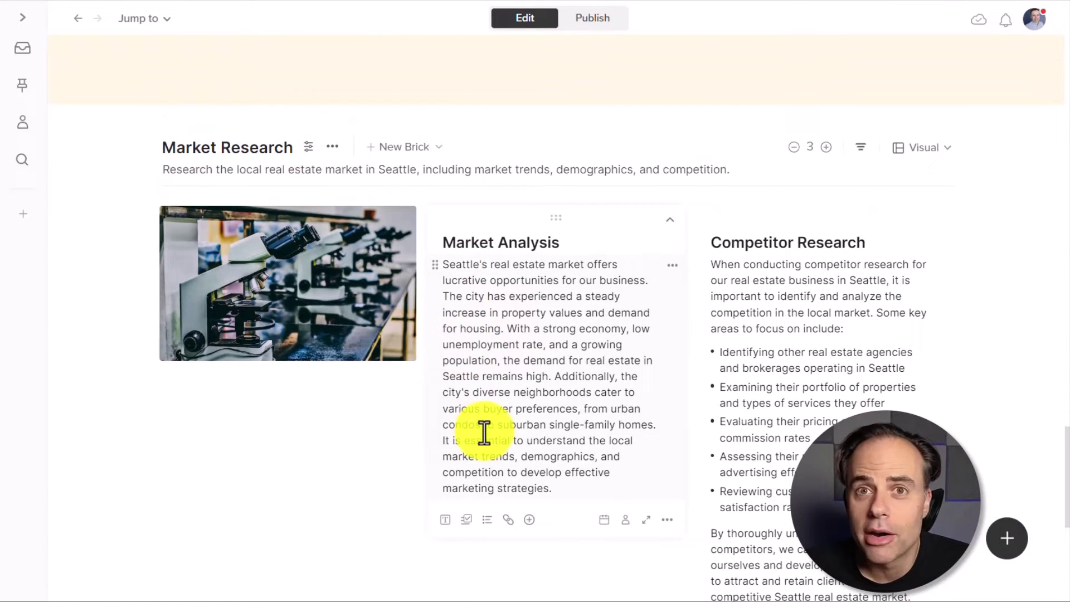
pyautogui.scroll(-1, 579, 341)
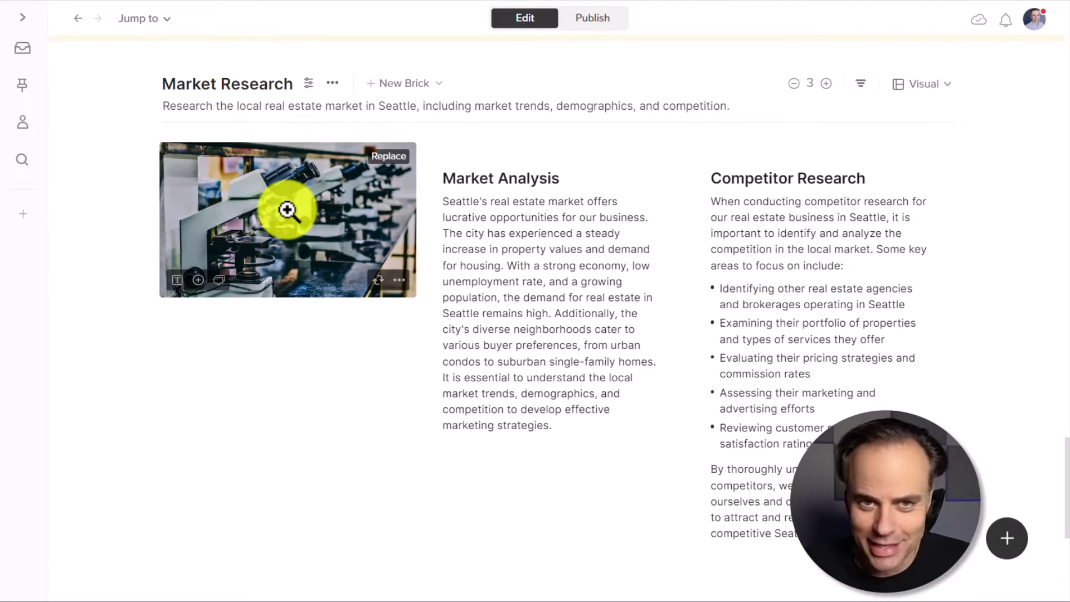
pyautogui.click(389, 157)
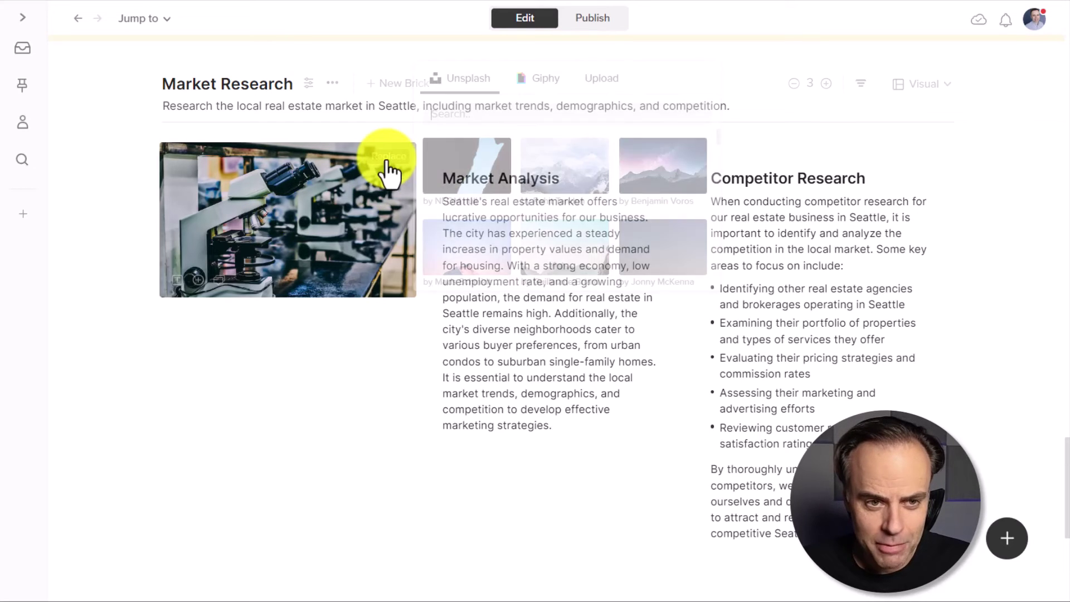
pyautogui.write('real estate')
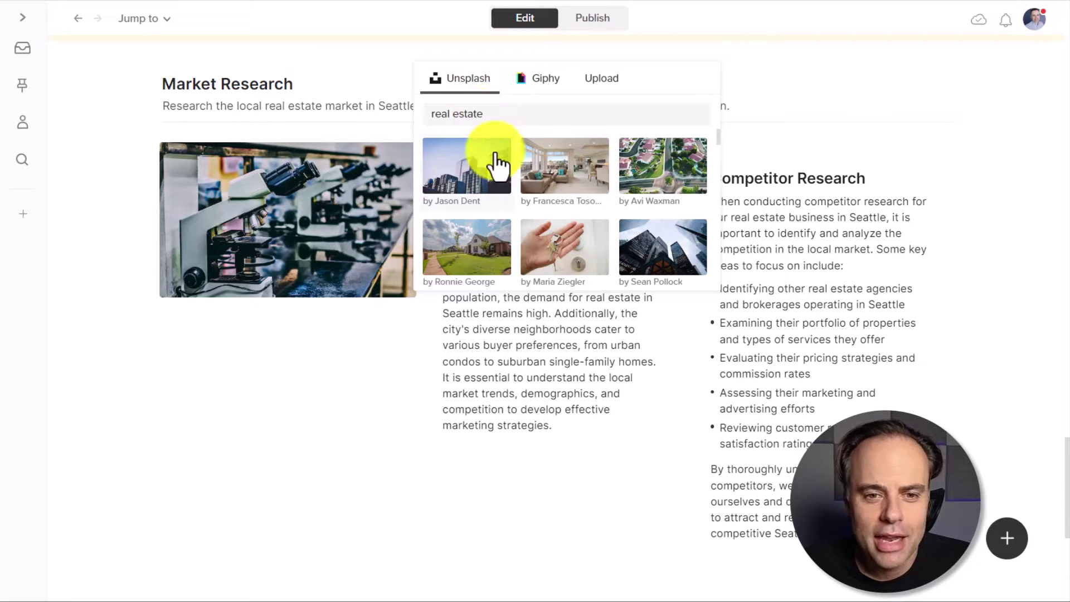
pyautogui.click(563, 166)
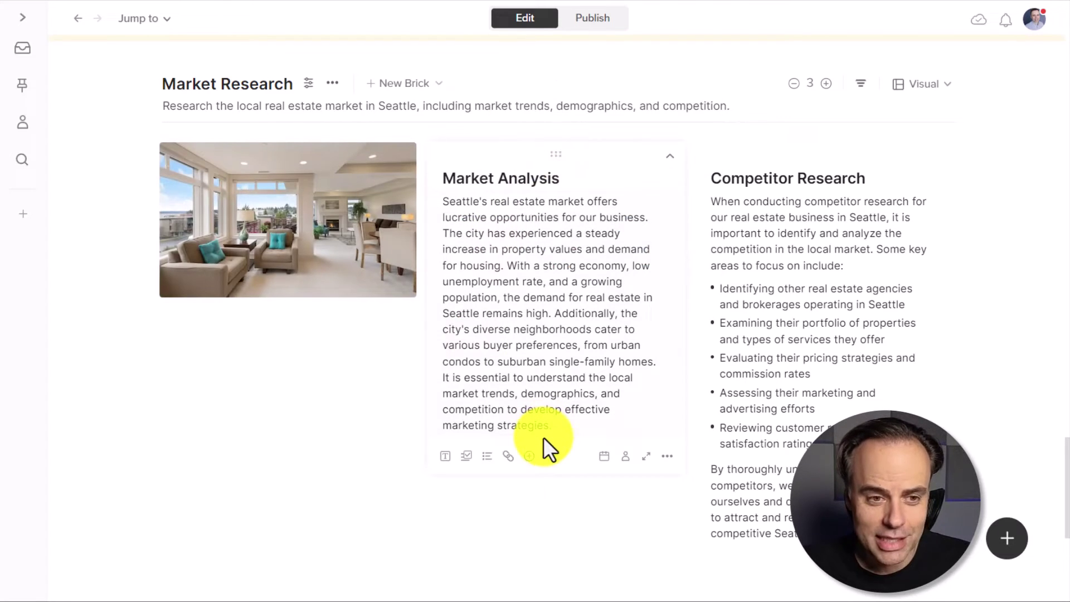
# Drag the Desktop 'one click login' video into Market Research below the living-room photo
pyautogui.click(531, 599)
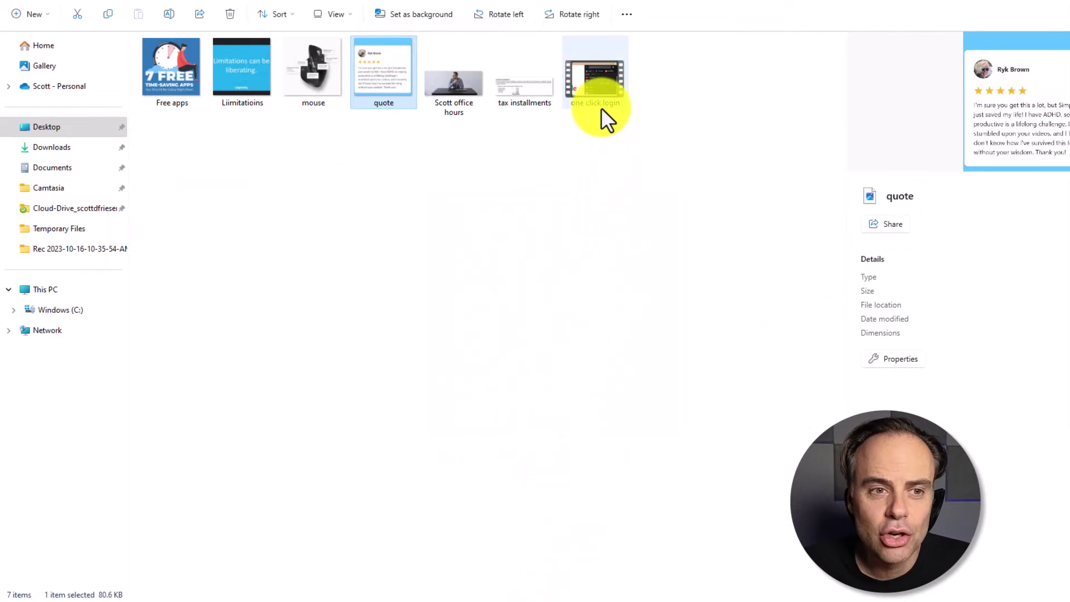
pyautogui.moveTo(597, 84); pyautogui.dragTo(239, 410)
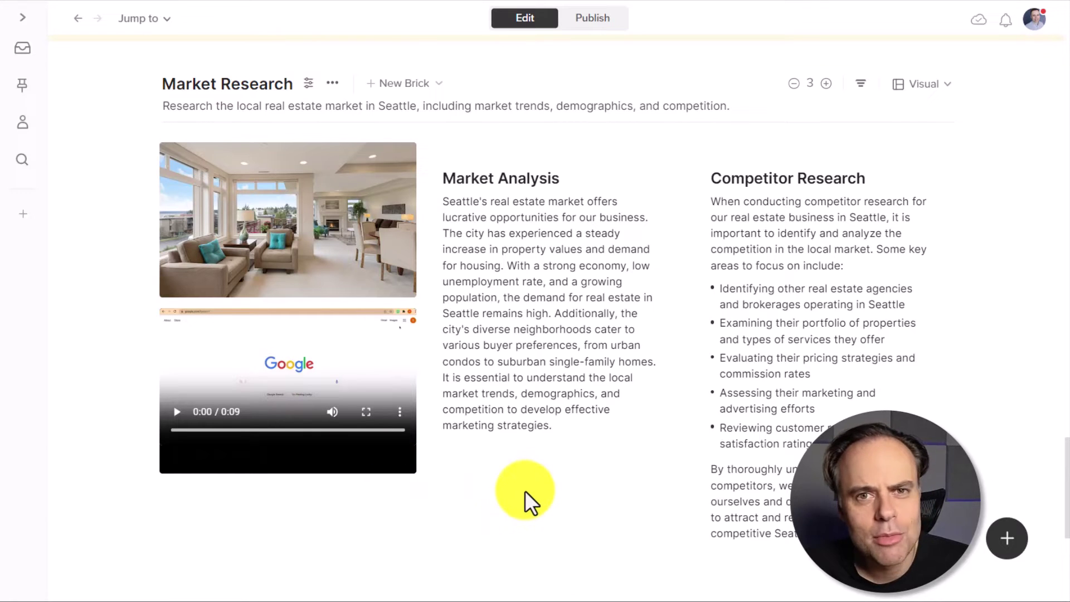
# Tint the Competitor Research brick light lavender, then return to the top of the wall
pyautogui.scroll(-2, 897, 356)
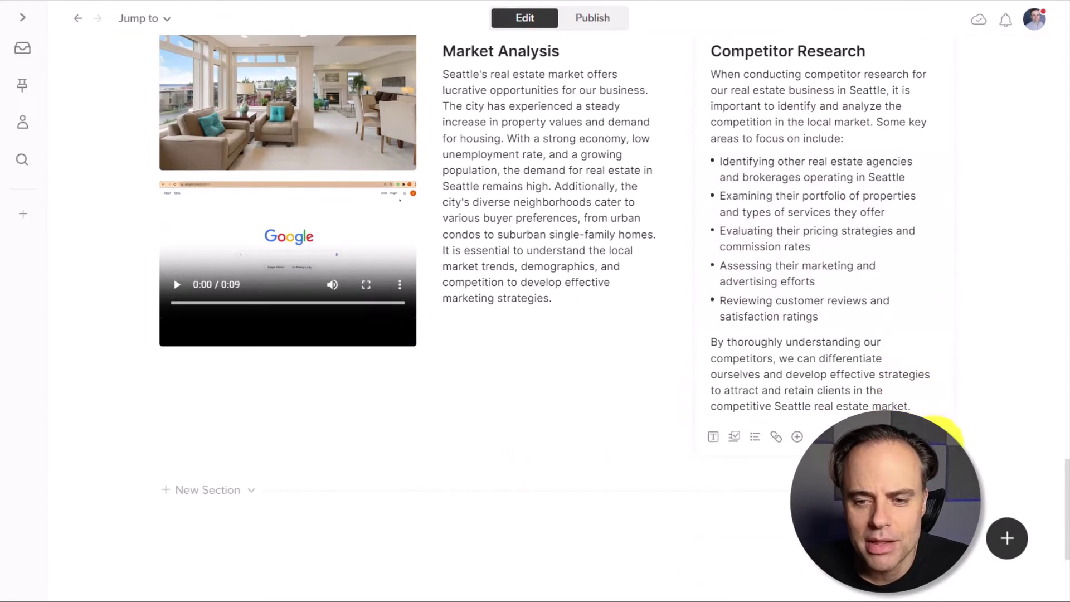
pyautogui.click(938, 433)
pyautogui.click(857, 401)
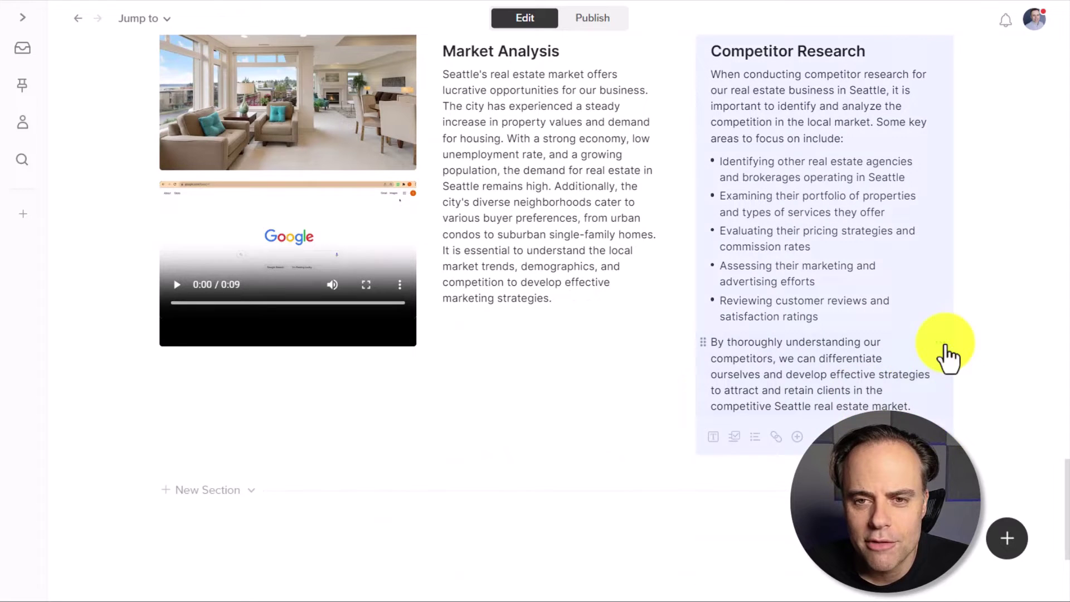
pyautogui.scroll(3, 986, 318)
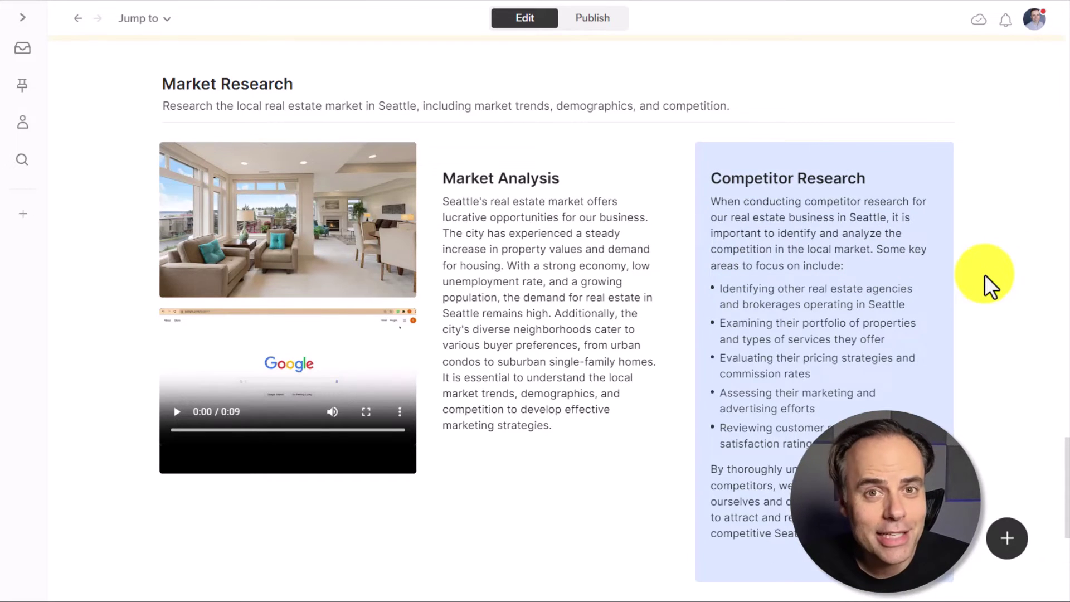
pyautogui.scroll(-15, 984, 274)
pyautogui.scroll(20, 984, 274)
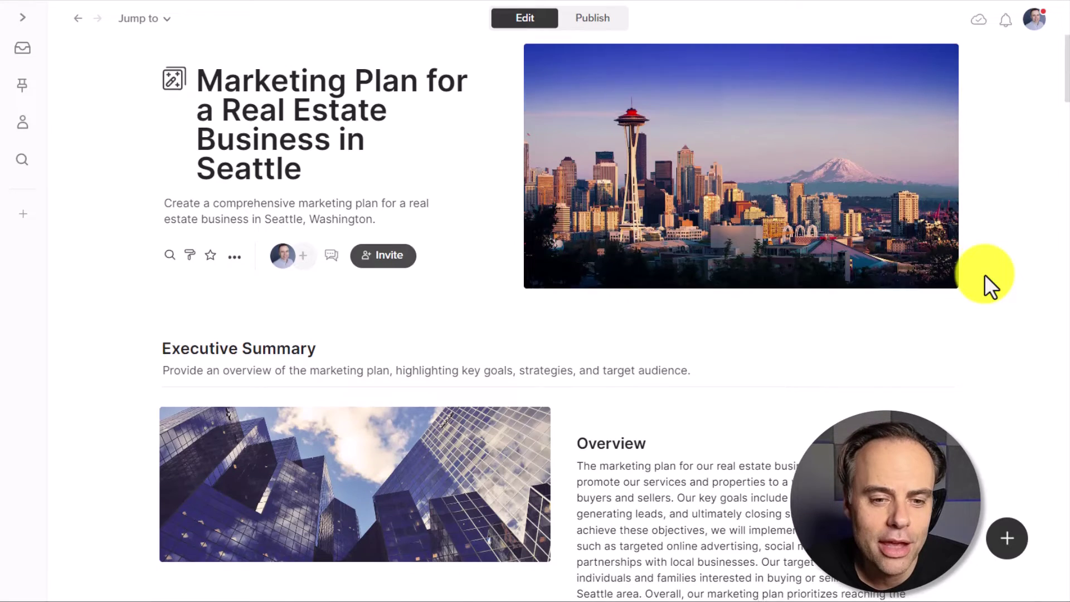
# Add a section after Market Research and have AI write 'Why you should work with us'
pyautogui.scroll(-10, 984, 274)
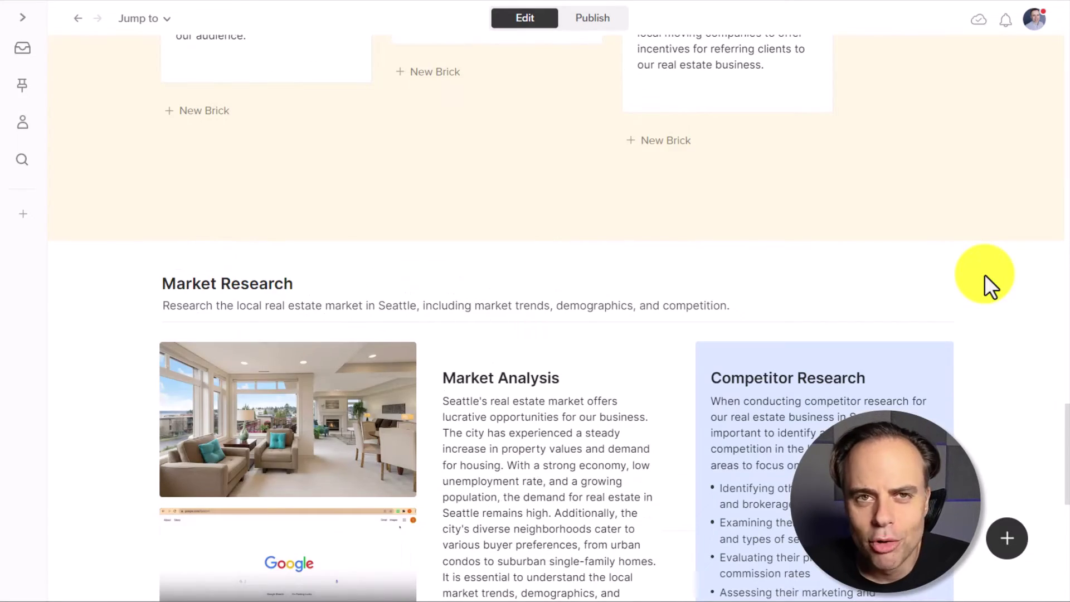
pyautogui.scroll(-9, 984, 274)
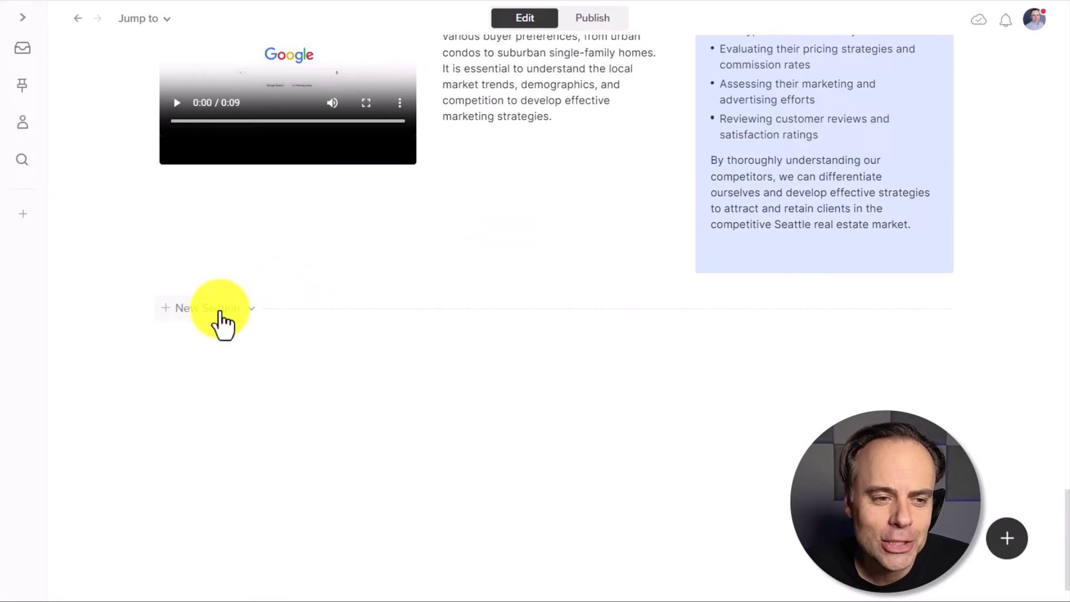
pyautogui.click(210, 312)
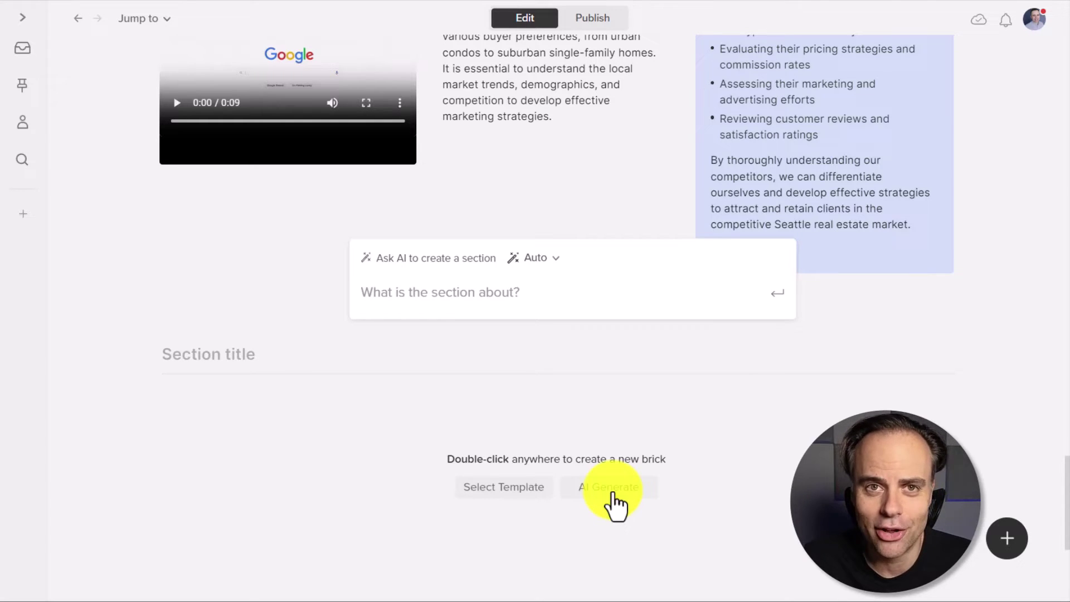
pyautogui.write('Why you should work with us')
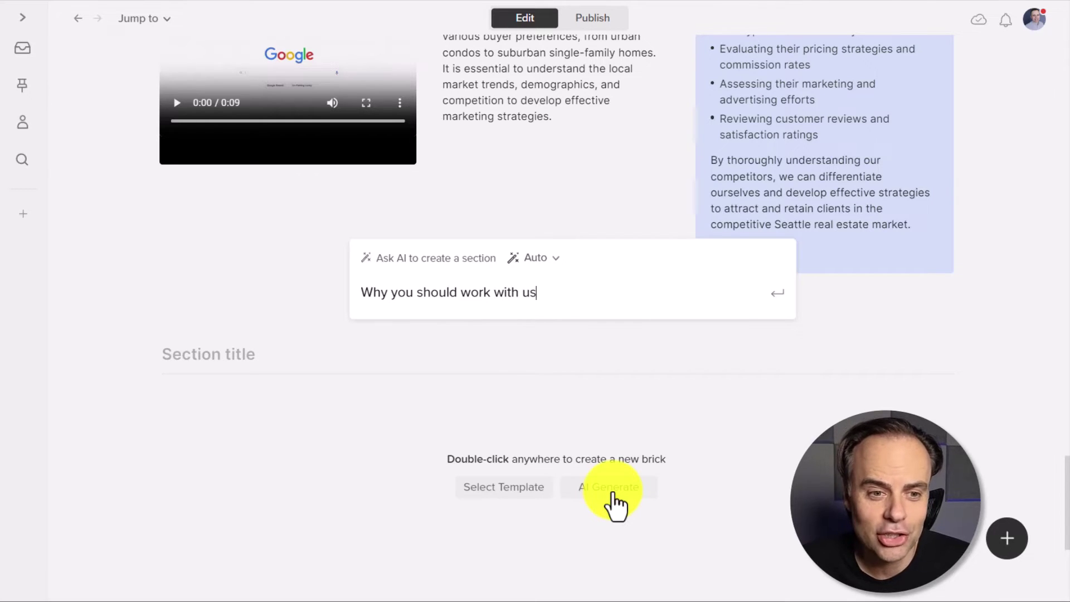
pyautogui.press('Return')
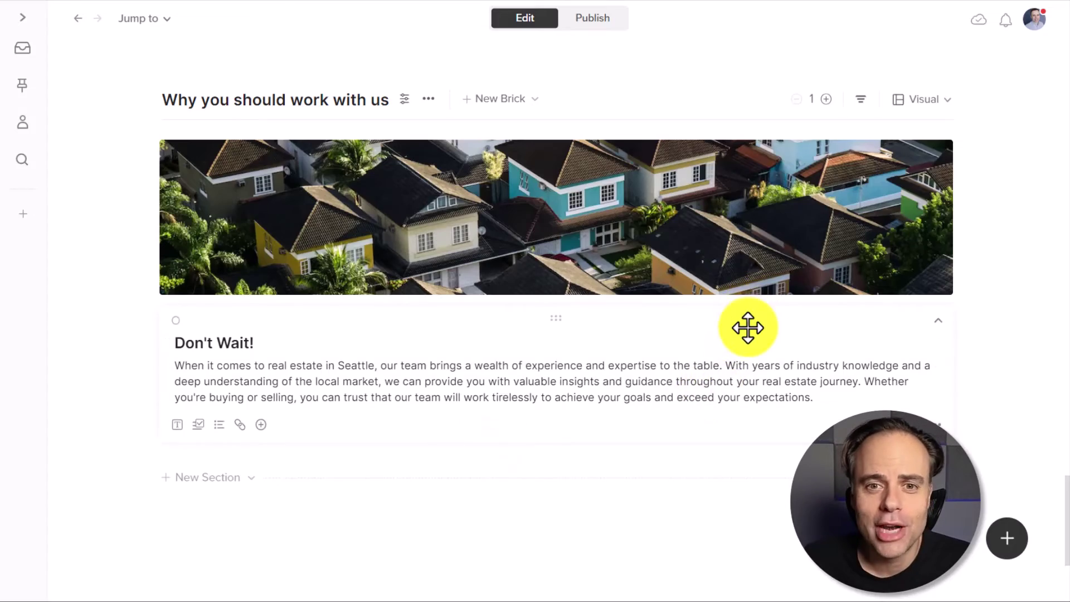
# Publish the wall to the web, copy its public link, and open Chrome's menu
pyautogui.scroll(10, 748, 332)
pyautogui.scroll(10, 748, 326)
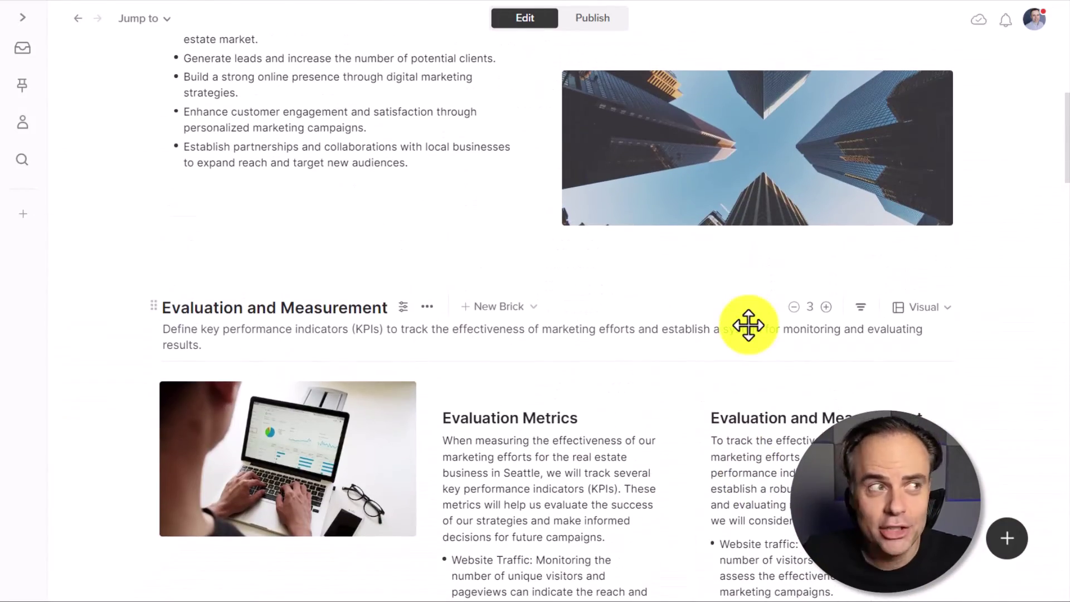
pyautogui.scroll(10, 748, 325)
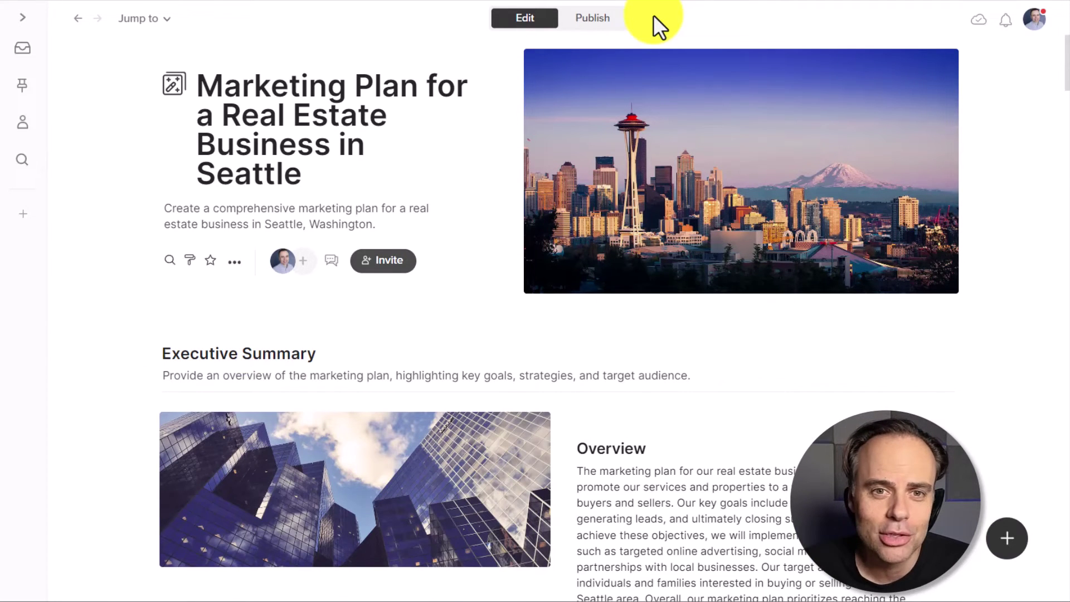
pyautogui.click(589, 22)
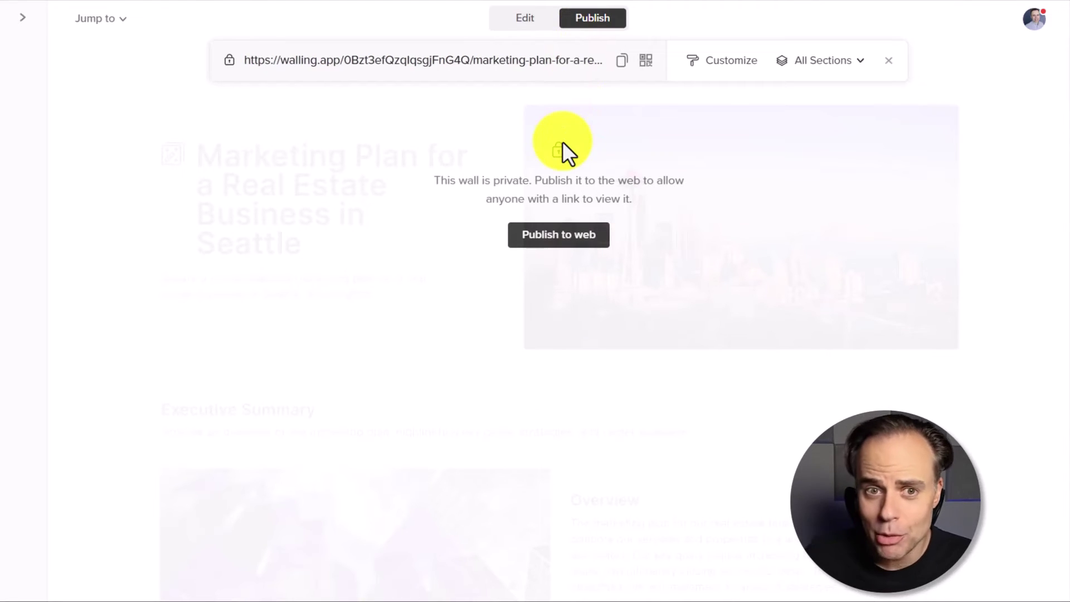
pyautogui.click(555, 237)
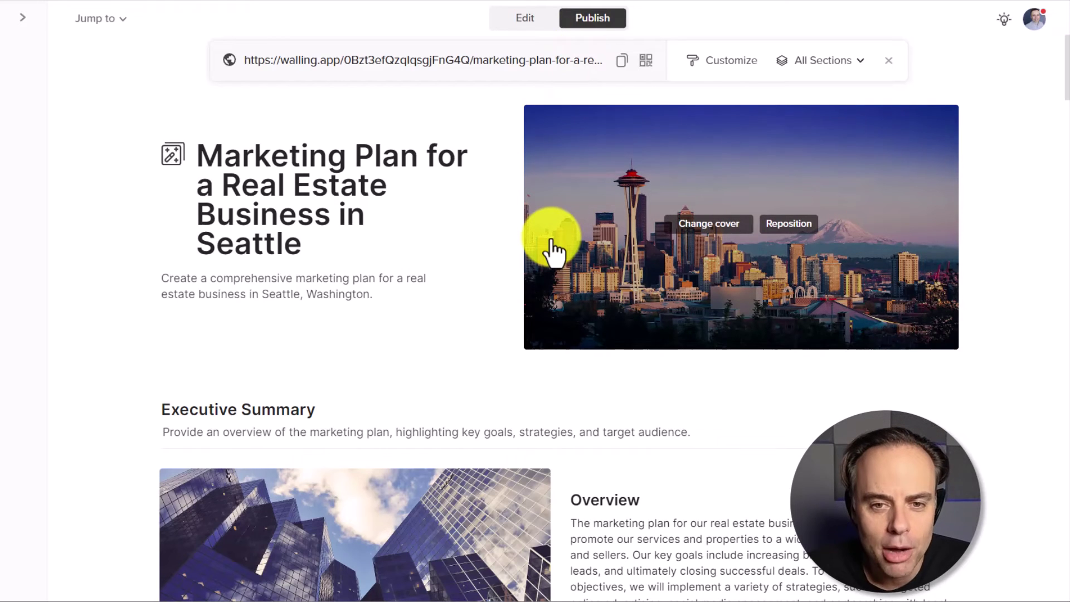
pyautogui.click(623, 61)
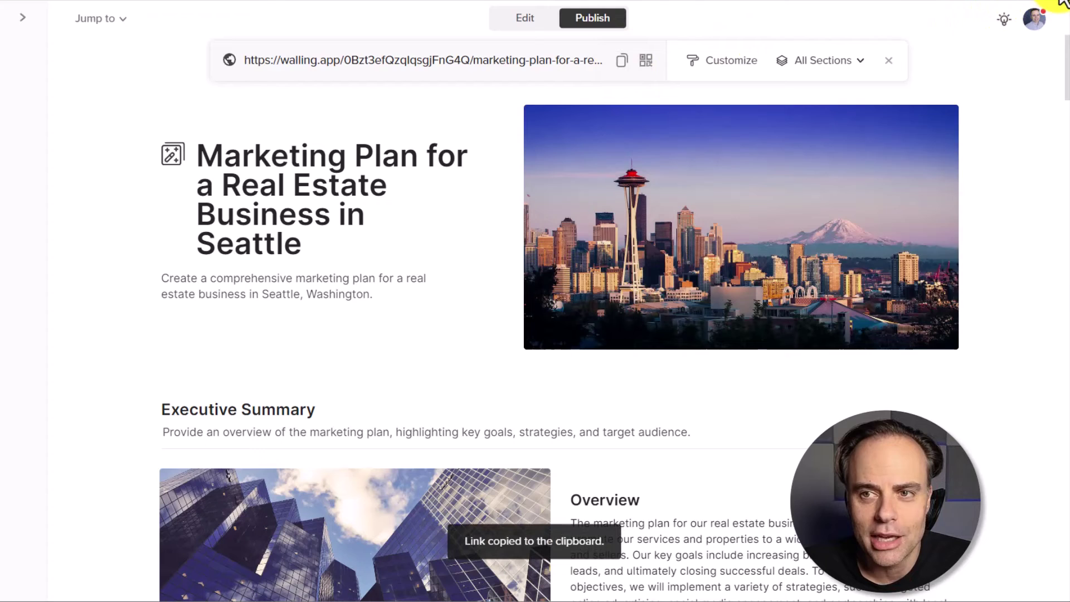
pyautogui.click(1024, 7)
# Open a new Incognito window and load the published wall from the copied link
pyautogui.click(935, 38)
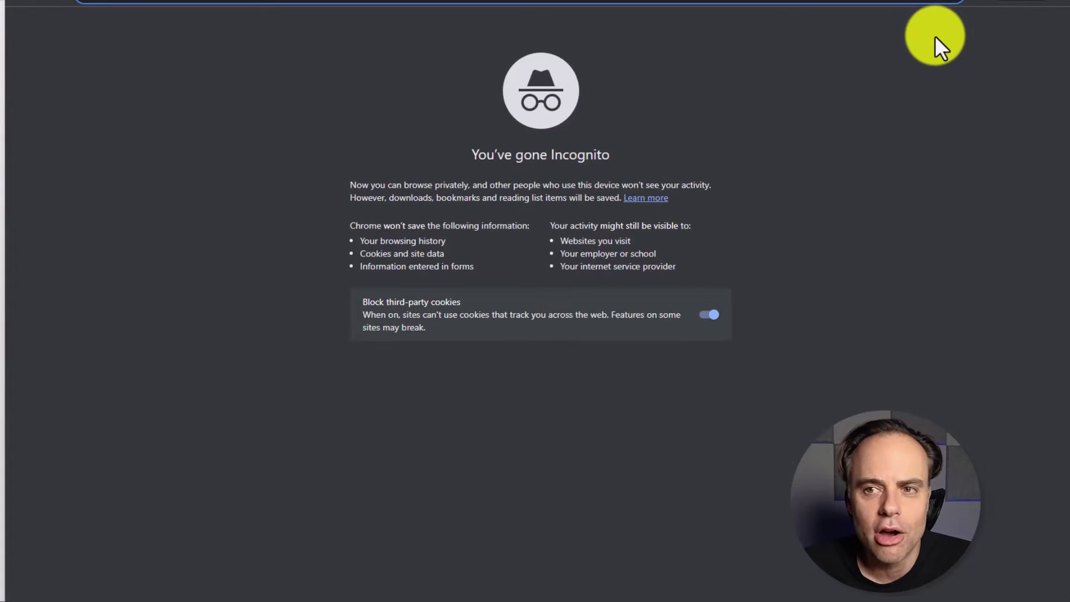
pyautogui.hotkey('ctrl', 'v')
pyautogui.press('Return')
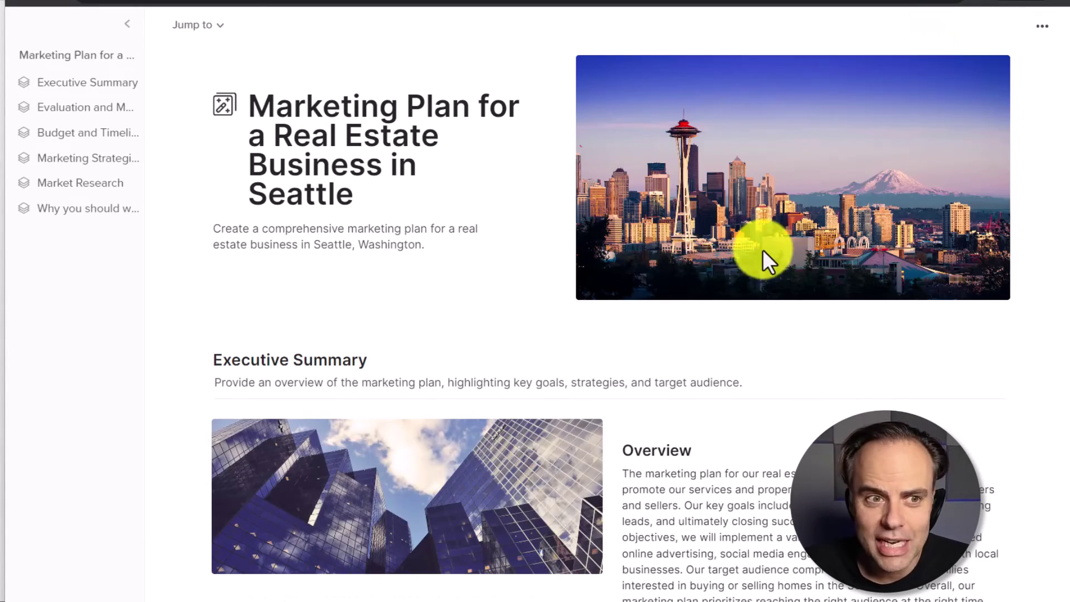
pyautogui.scroll(-13, 763, 250)
pyautogui.scroll(13, 762, 249)
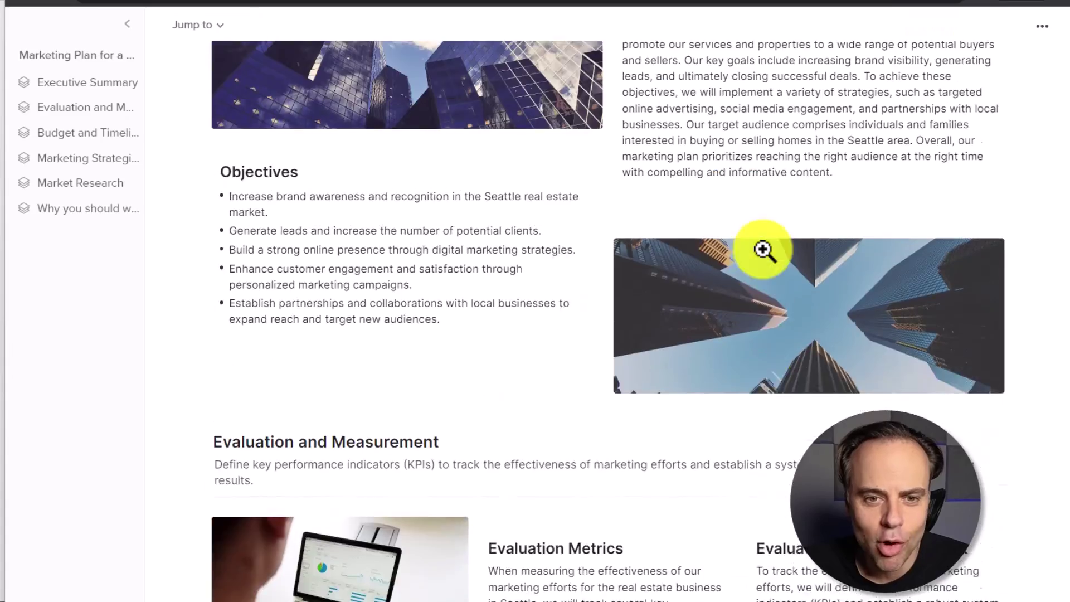
pyautogui.scroll(-20, 762, 249)
pyautogui.scroll(-6, 762, 248)
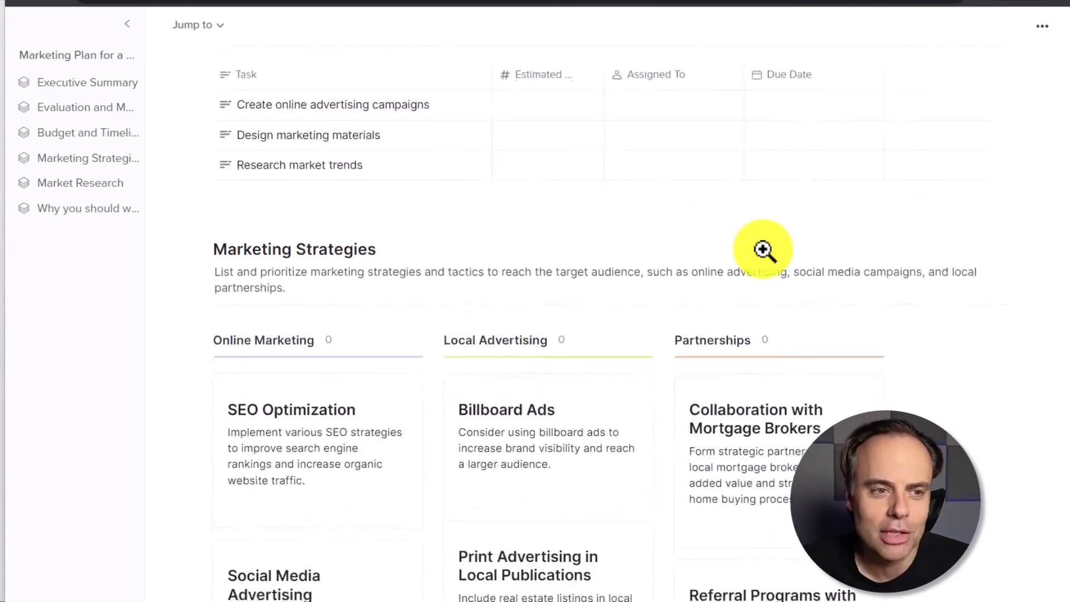
pyautogui.scroll(7, 762, 249)
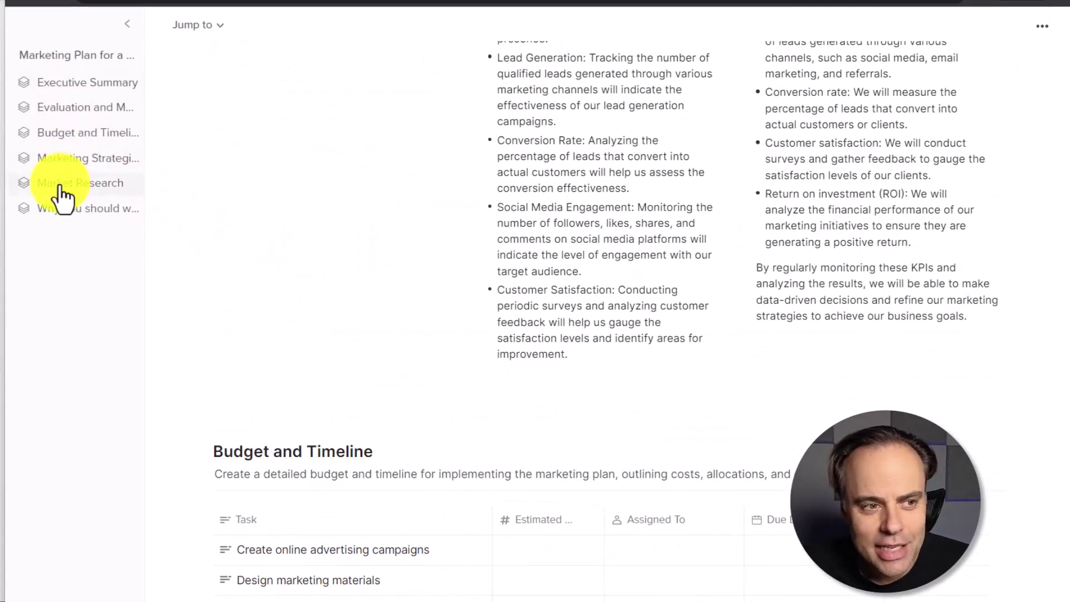
# Jump through Market Research, Budget and Timeline, Why you should work with us, Executive Summary, Marketing Strategies
pyautogui.click(61, 184)
pyautogui.click(64, 134)
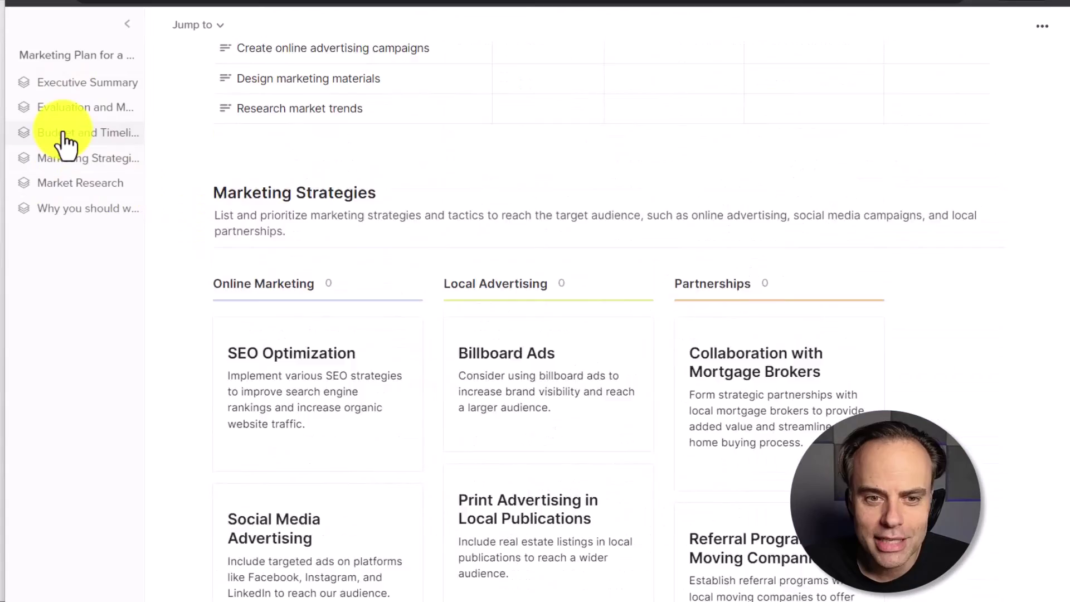
pyautogui.click(63, 211)
pyautogui.click(71, 86)
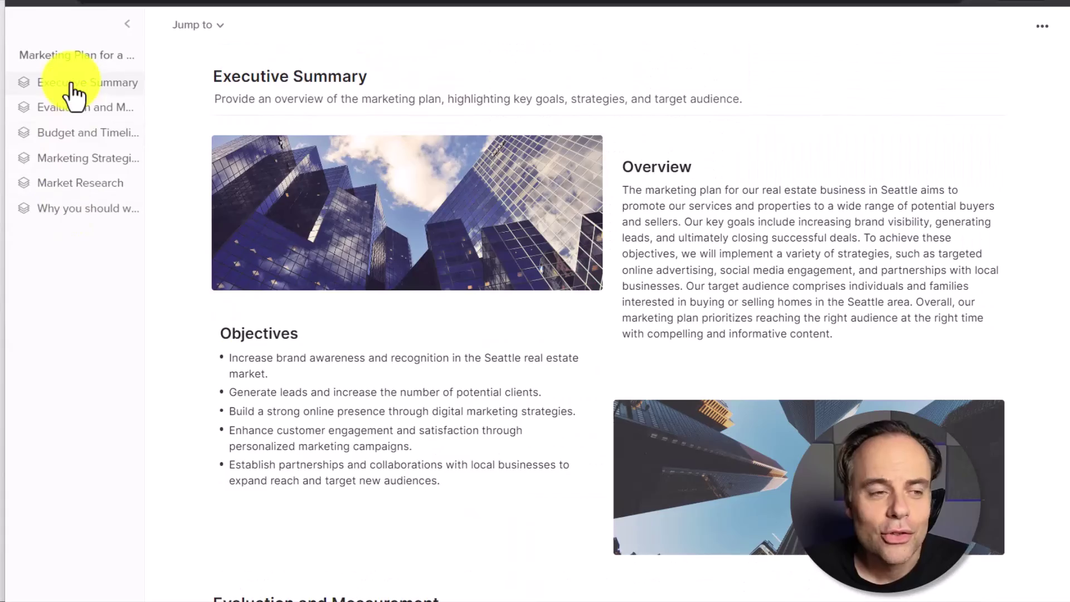
pyautogui.click(78, 161)
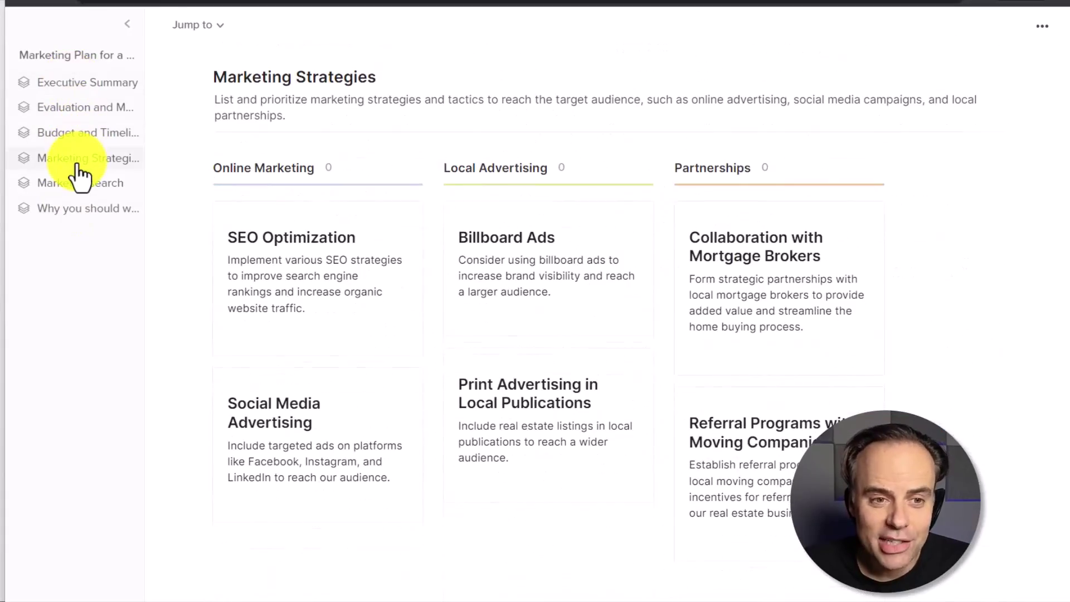
pyautogui.click(71, 210)
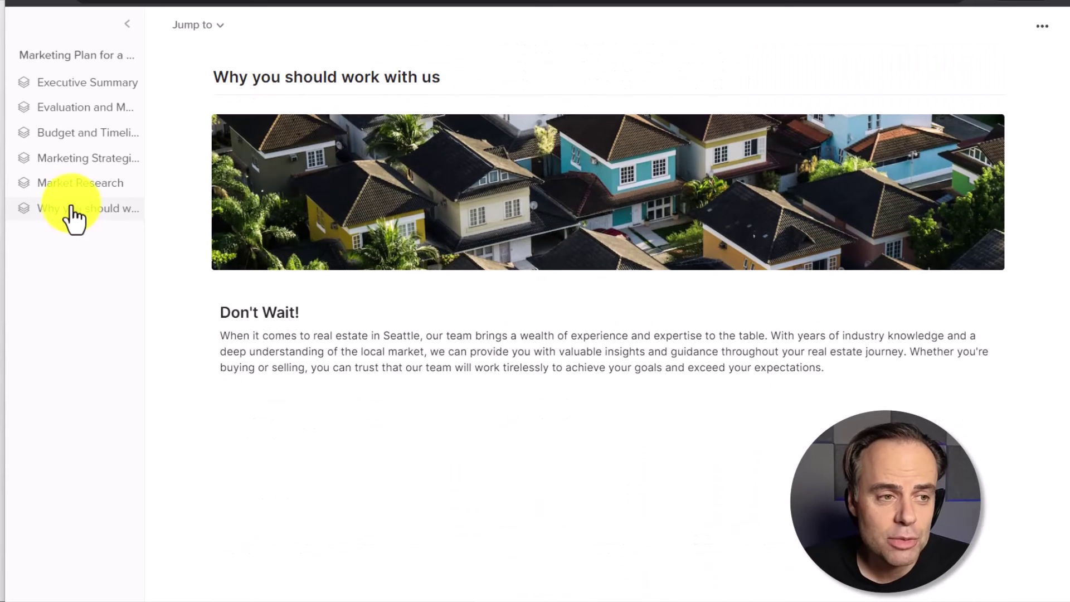
pyautogui.click(78, 163)
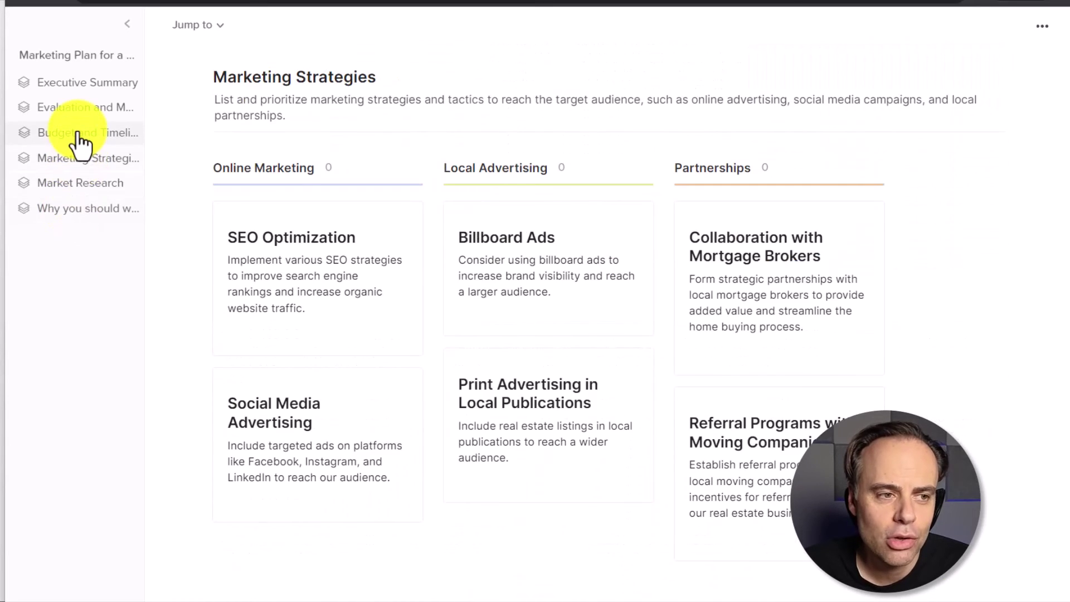
pyautogui.click(79, 136)
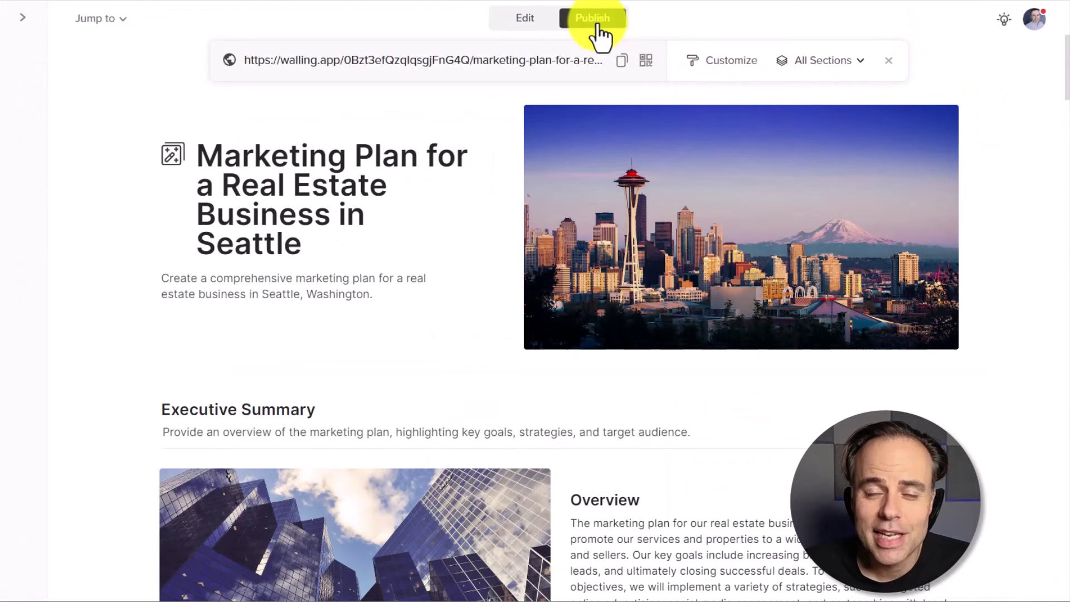
# Unshare Budget and Timeline so the publish bar reads 5 Sections
pyautogui.click(851, 64)
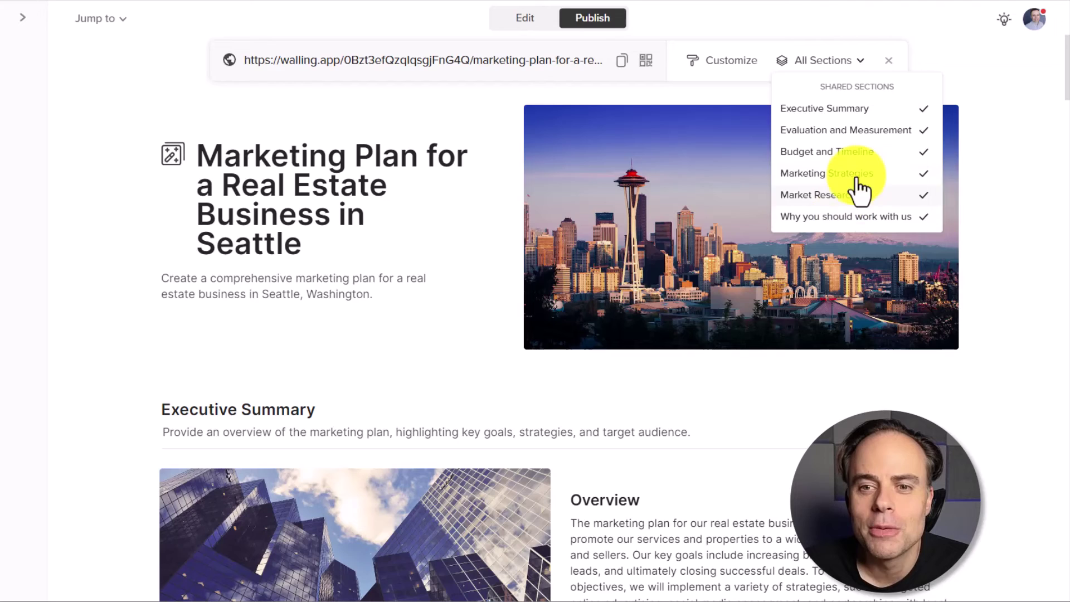
pyautogui.click(822, 159)
pyautogui.click(948, 62)
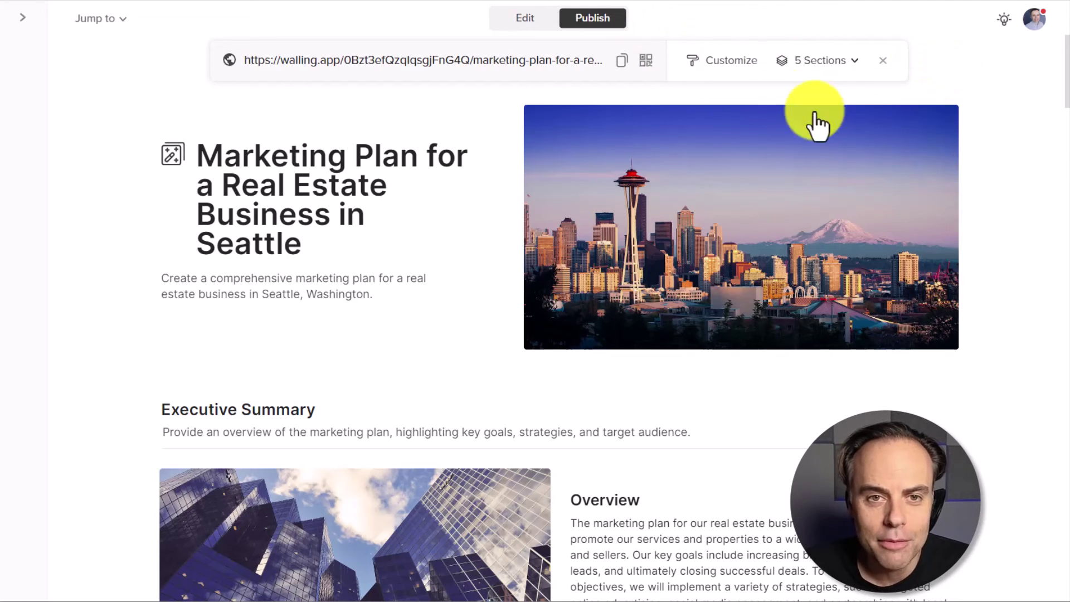
pyautogui.click(823, 60)
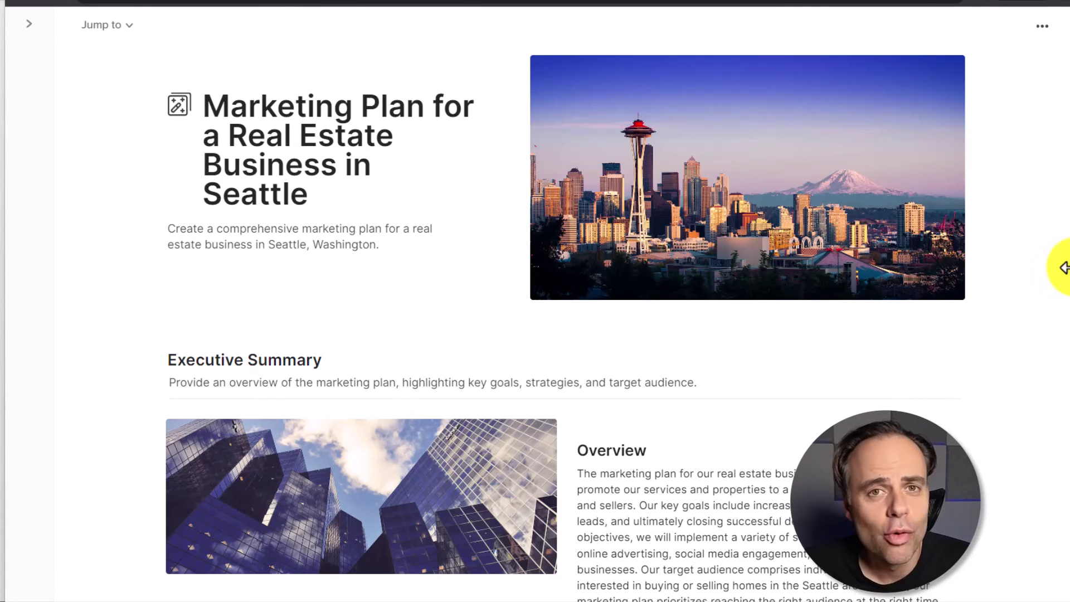
# Narrow the published wall preview to phone width and scroll through its single-column sections
pyautogui.moveTo(1063, 267); pyautogui.dragTo(341, 258)
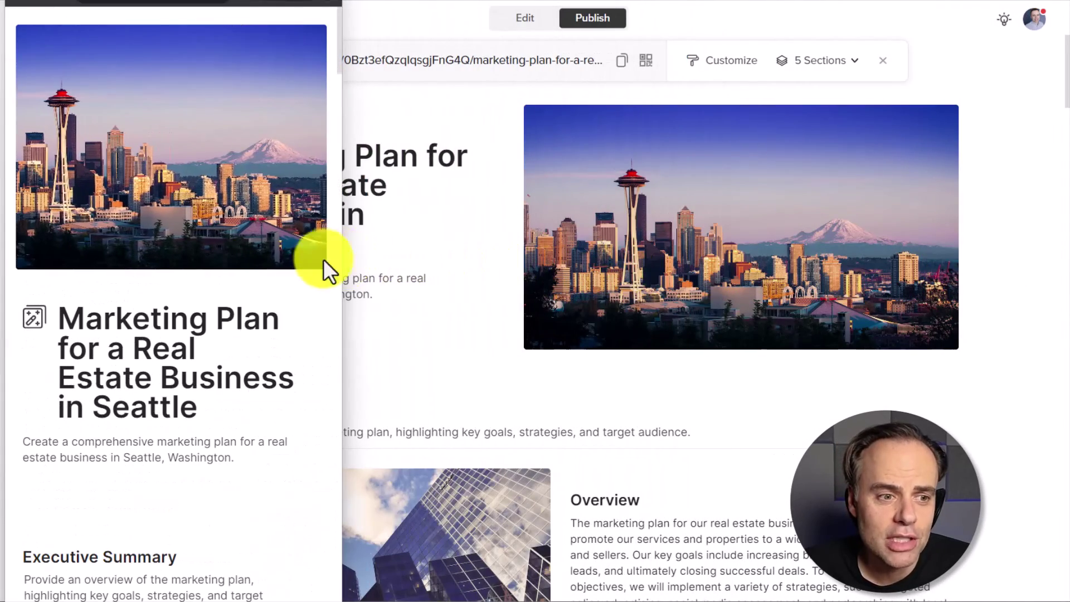
pyautogui.scroll(3, 262, 327)
pyautogui.scroll(-15, 262, 329)
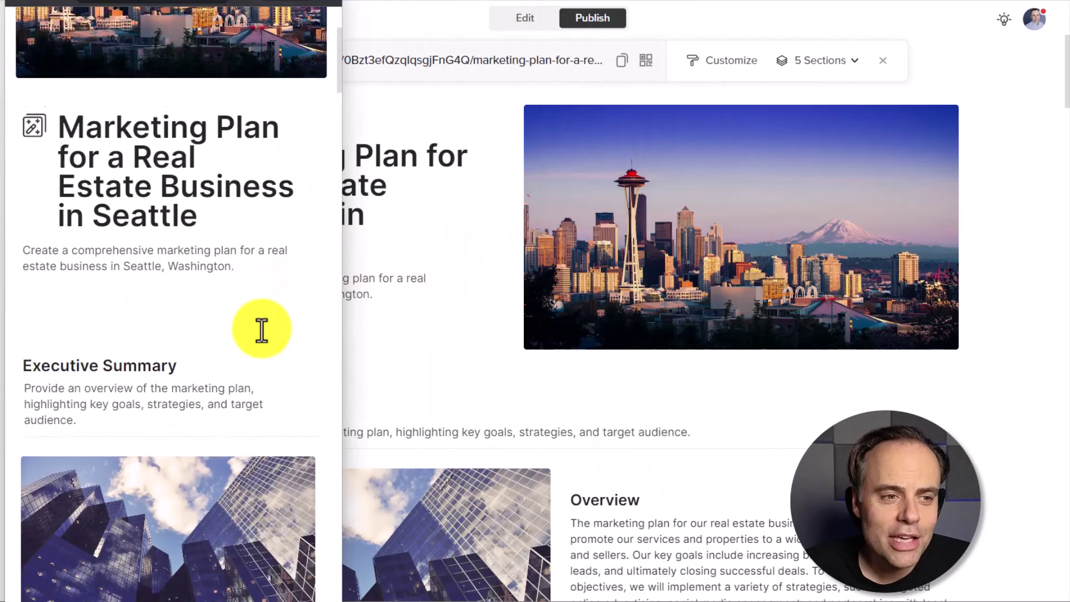
pyautogui.scroll(-15, 262, 329)
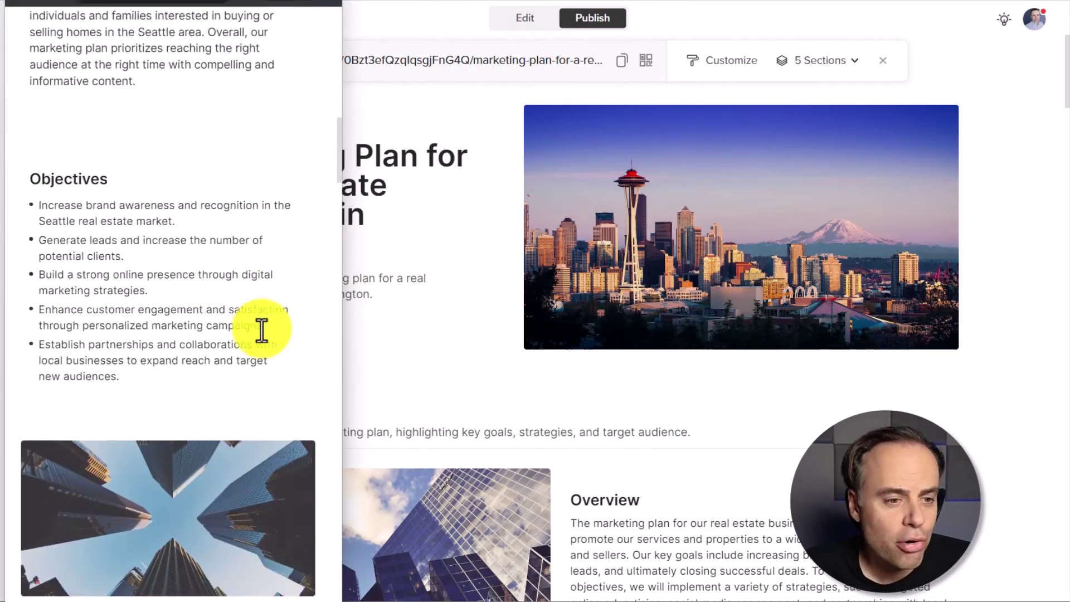
pyautogui.scroll(-15, 262, 329)
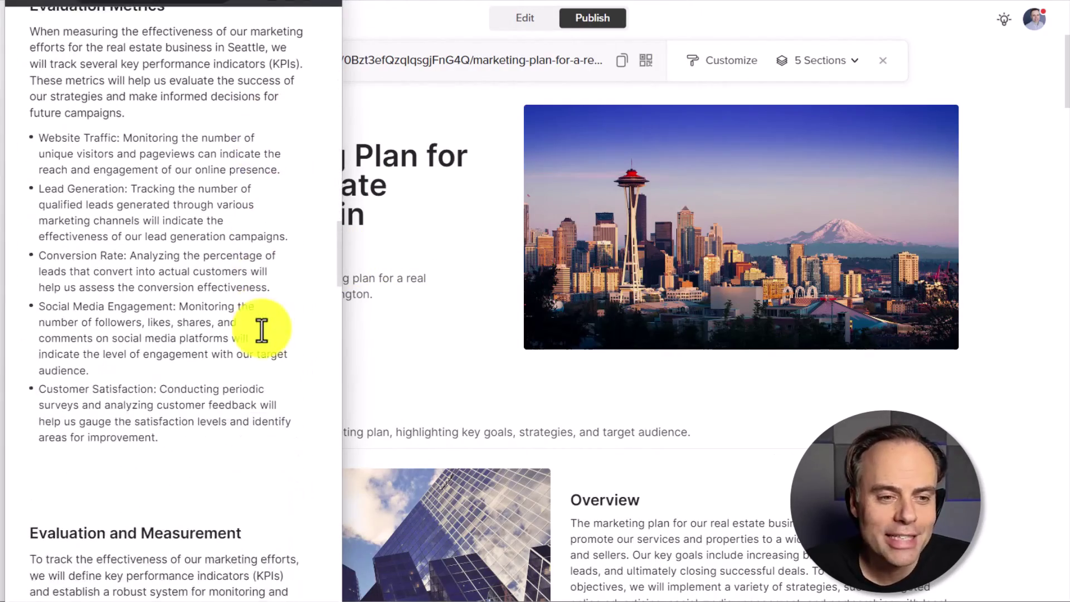
pyautogui.scroll(-3, 262, 329)
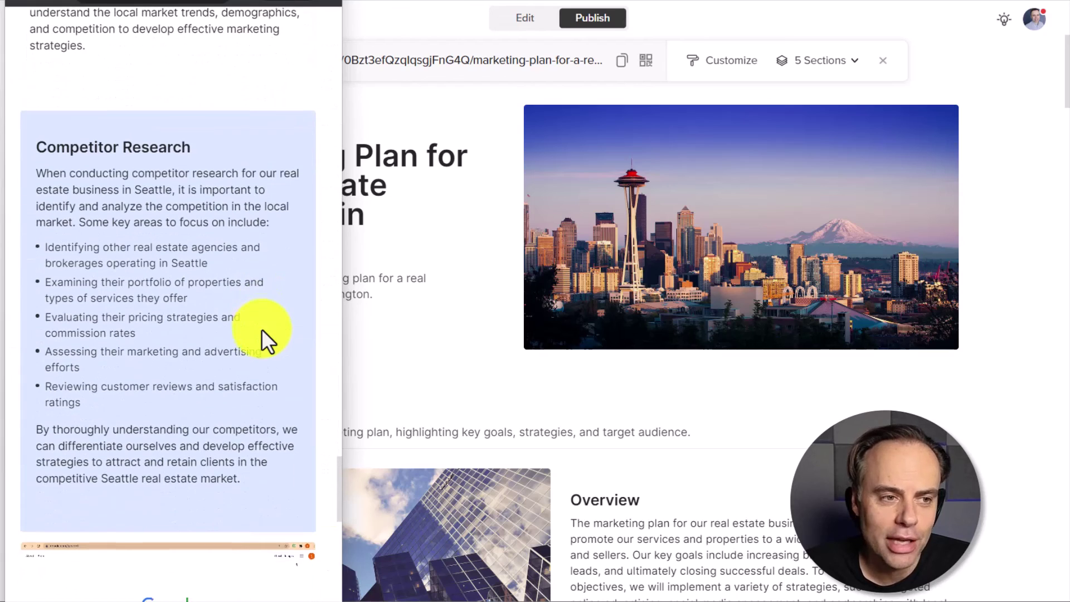